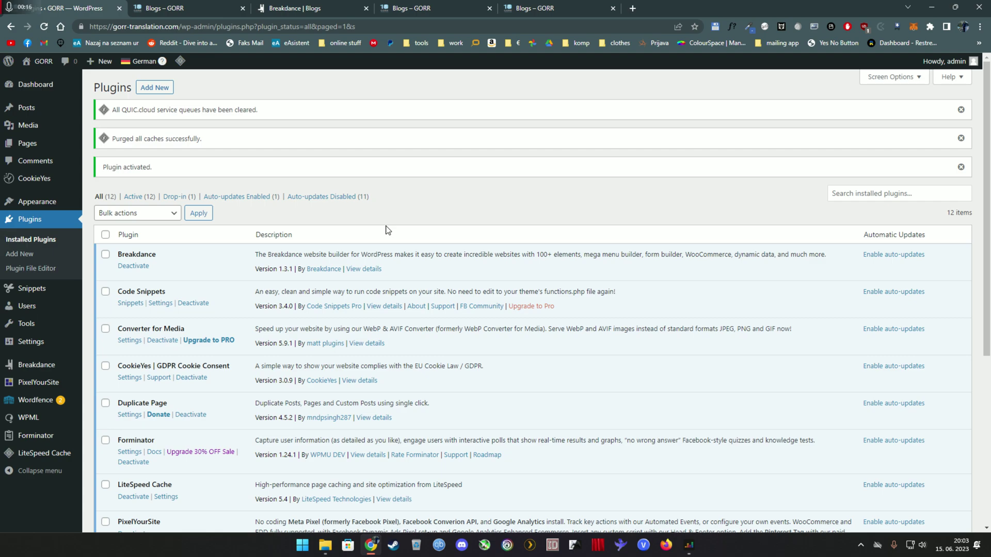
Step: Close the Breakdance editor tab and the two duplicate Blogs – GORR tabs, keeping the German blogs page
click(191, 6)
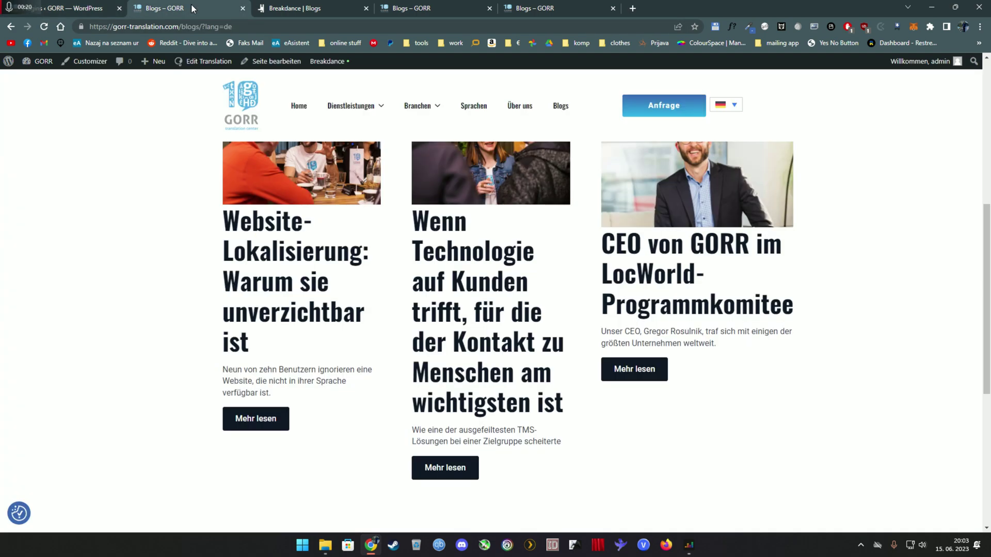
scroll(186, 206, up, 5)
click(243, 8)
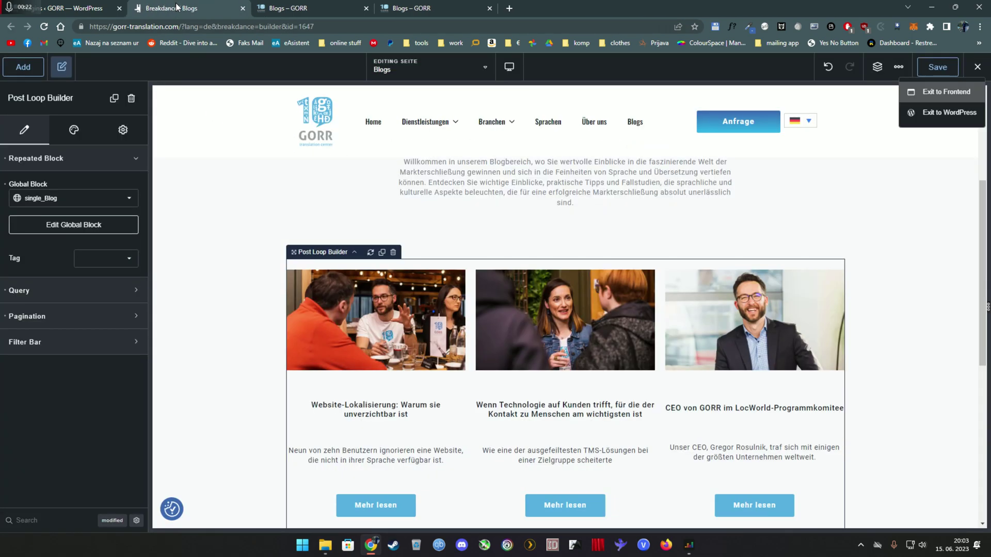
click(242, 8)
click(242, 8)
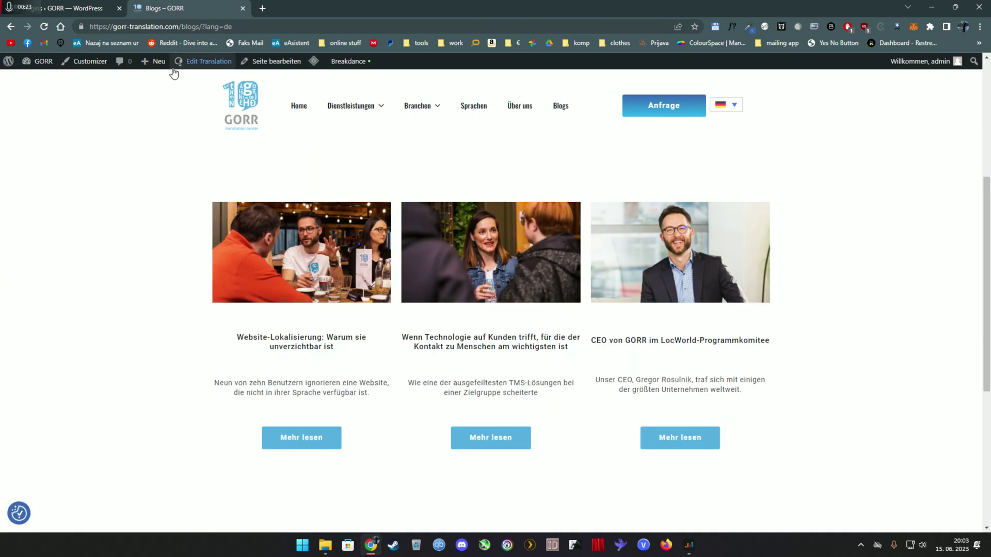
Step: Load the GORR homepage in a private window by trimming the copied blogs address to the domain
click(231, 27)
key(ctrl+c)
key(ctrl+shift+n)
key(ctrl+v)
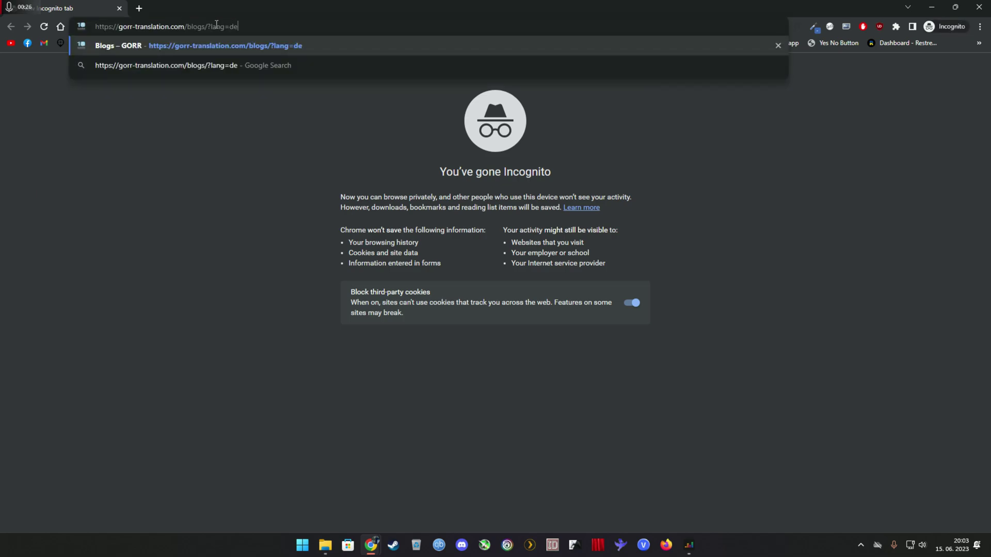
drag(239, 27, 186, 26)
key(BackSpace)
key(Return)
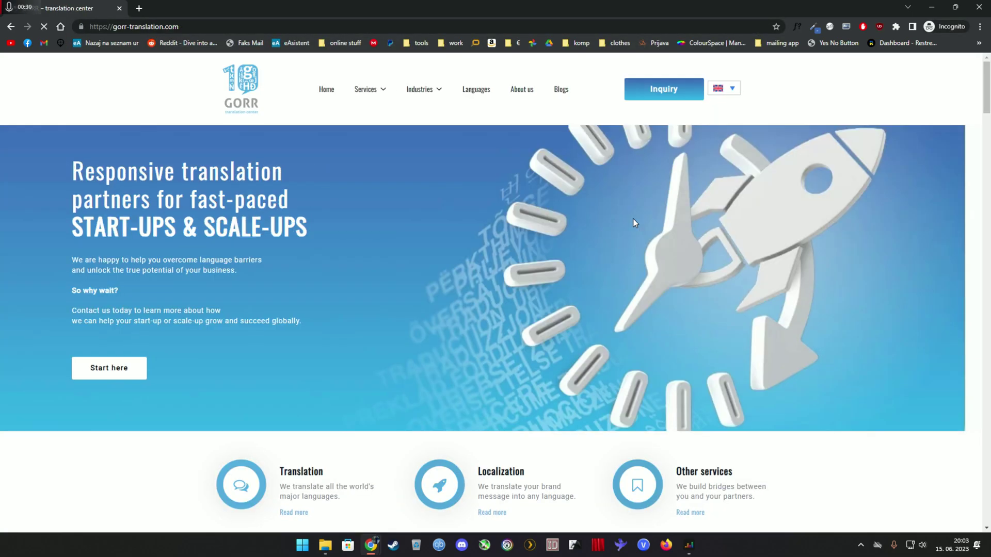
scroll(669, 233, down, 3)
scroll(668, 235, down, 3)
scroll(667, 237, up, 7)
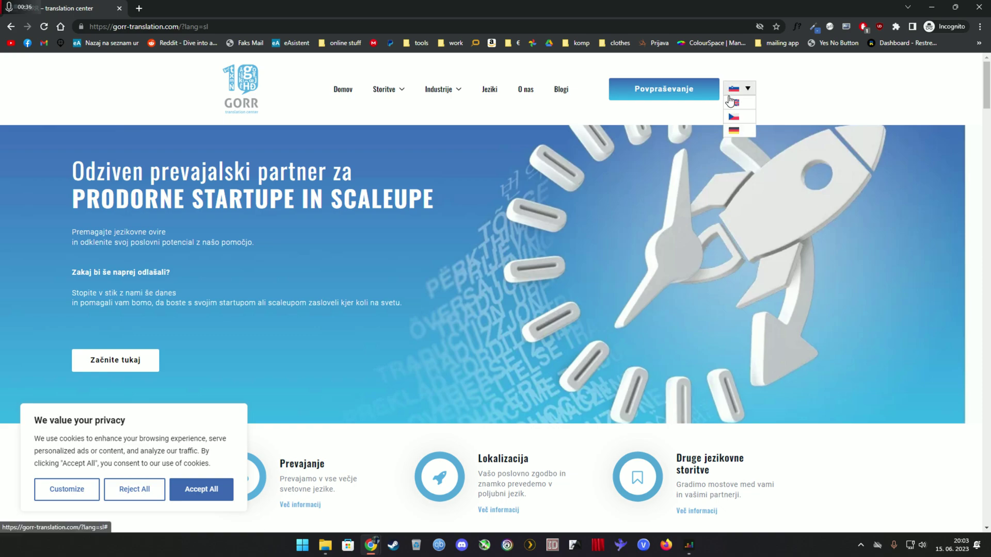
Step: View the homepage in Czech and then German, then return to the main browser window
click(731, 102)
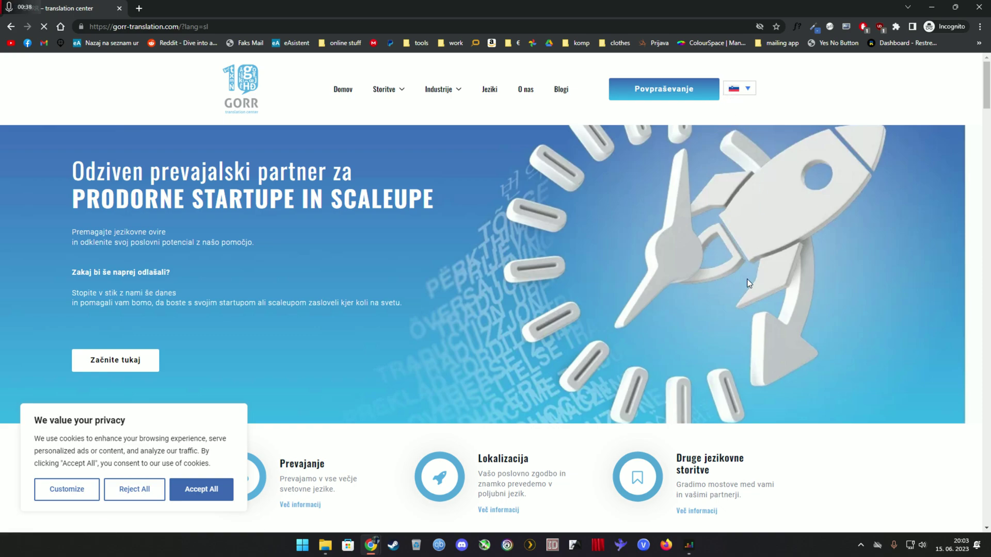
mouse_move(735, 92)
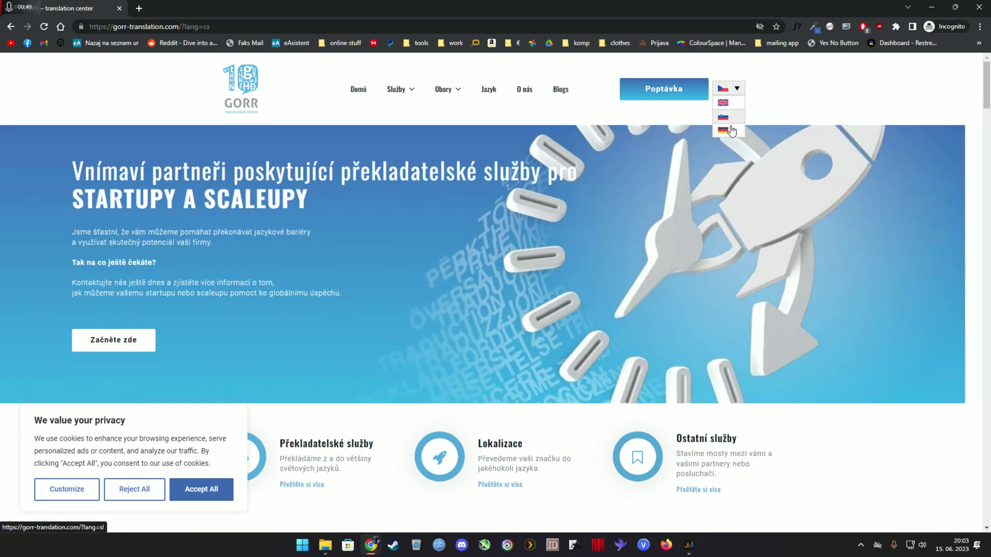
click(733, 131)
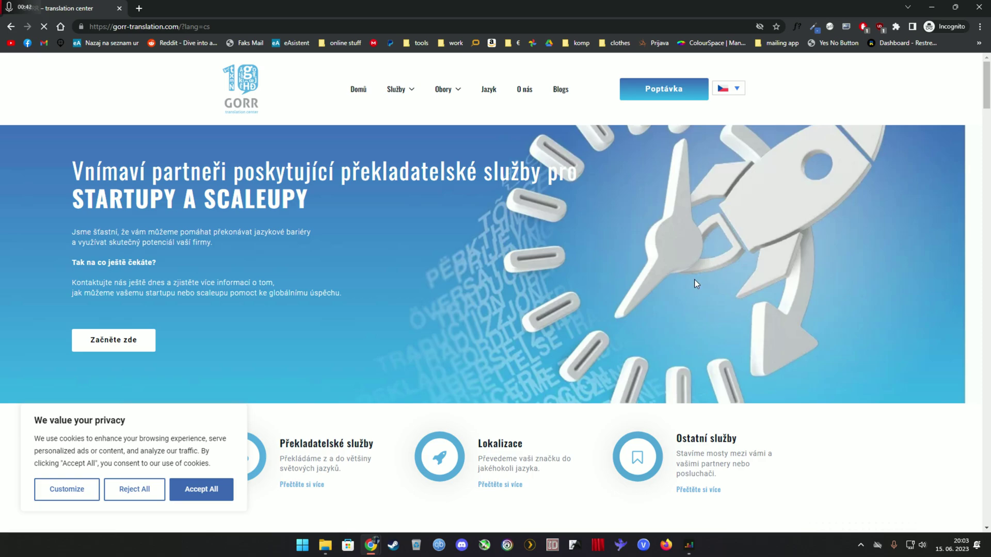
scroll(694, 279, down, 15)
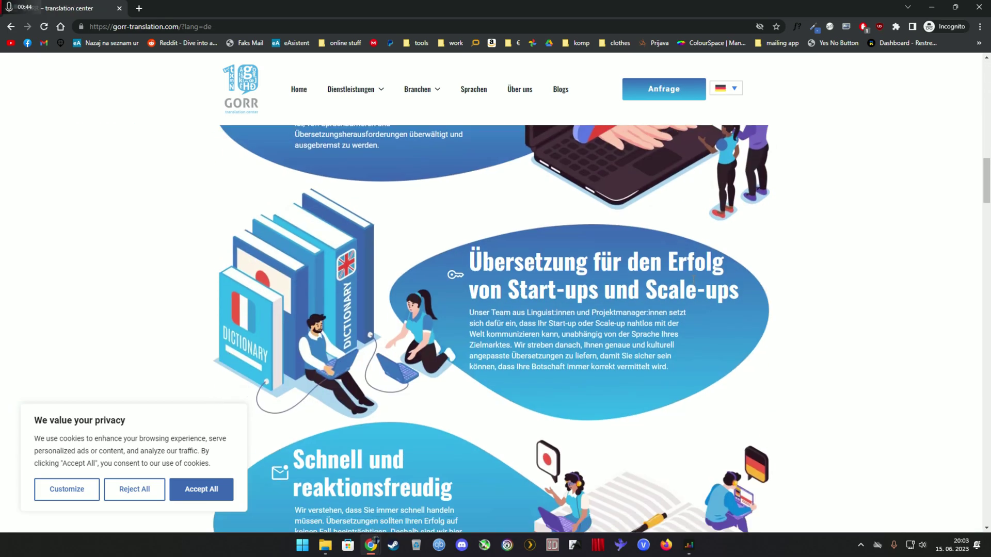
scroll(693, 279, down, 10)
key(alt+Tab)
Step: Open WPML Translation Management from the plugins page
click(83, 8)
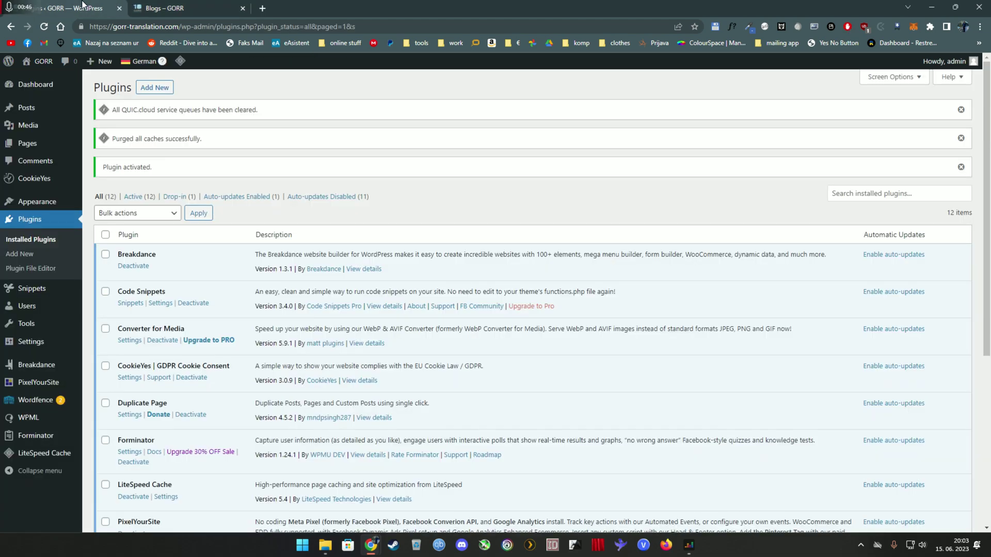
mouse_move(52, 418)
click(145, 354)
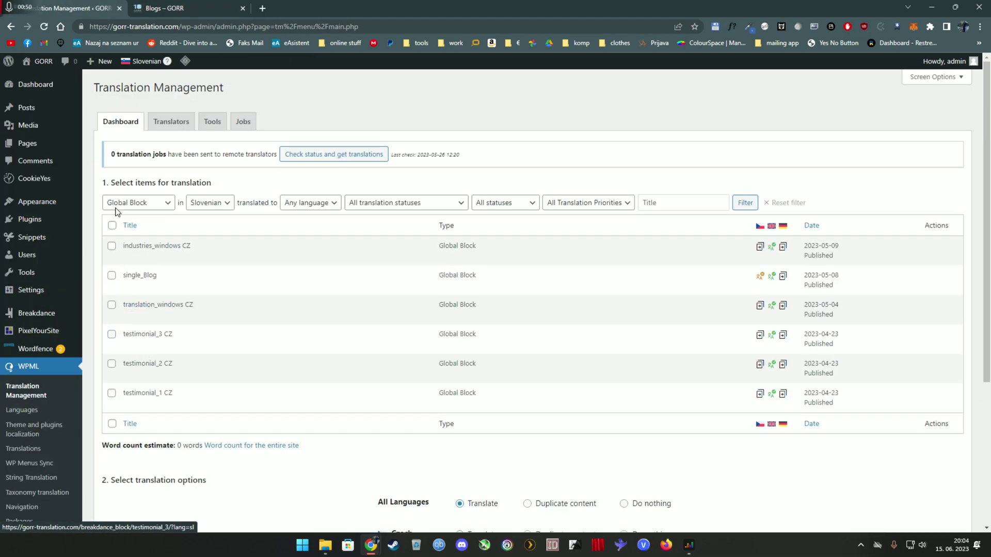
Step: Filter the translation list to Pages and tick Cookie policy for translation
click(136, 202)
click(115, 236)
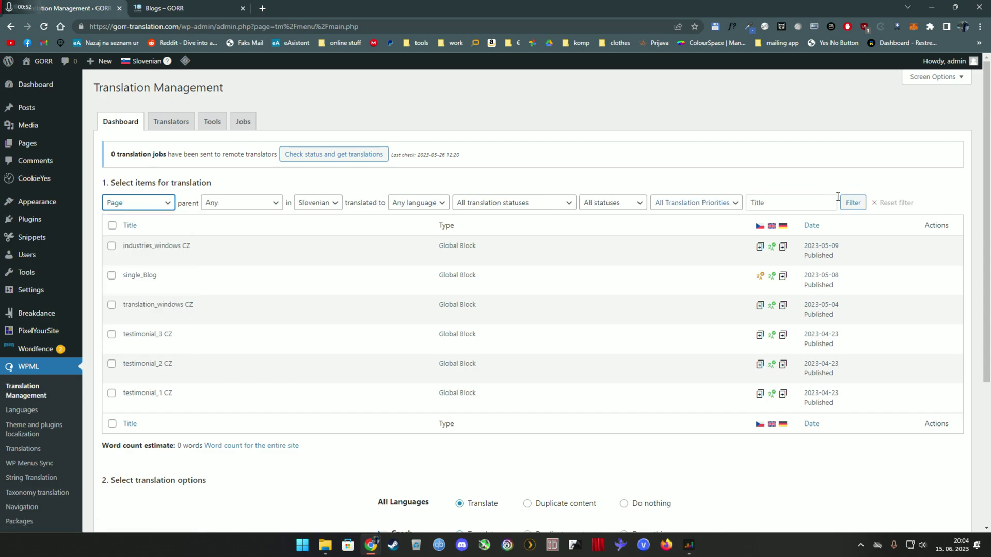
click(846, 203)
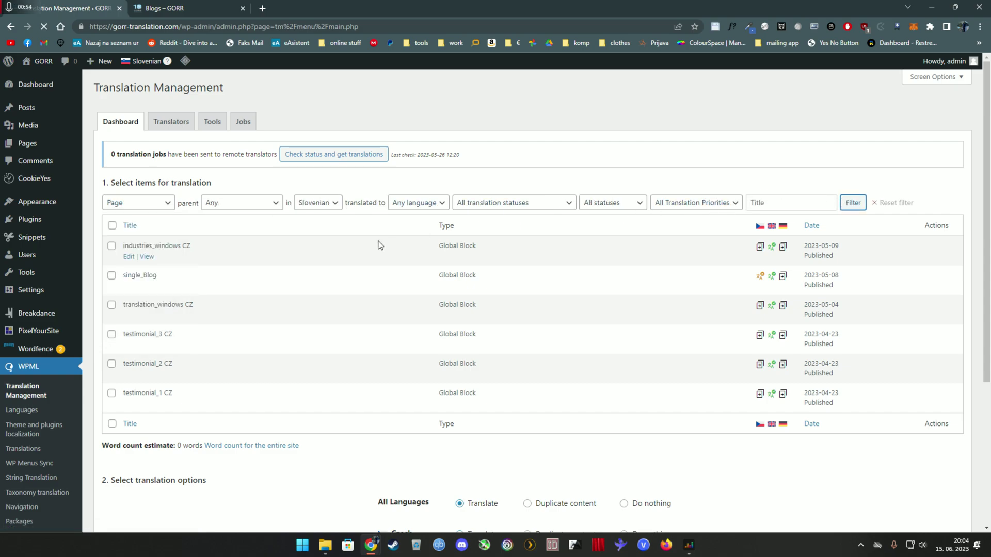
click(111, 275)
scroll(552, 449, down, 8)
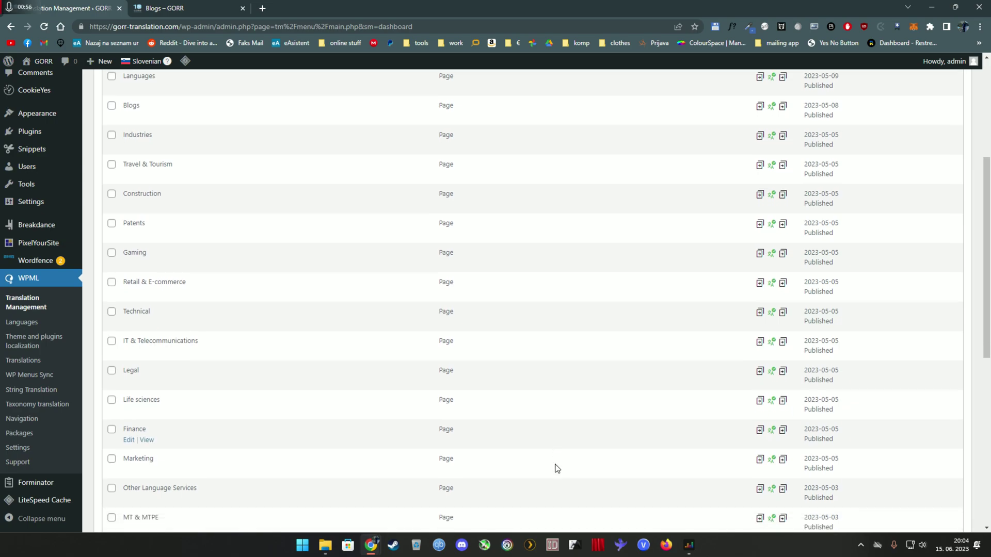
scroll(549, 433, down, 3)
scroll(284, 486, up, 12)
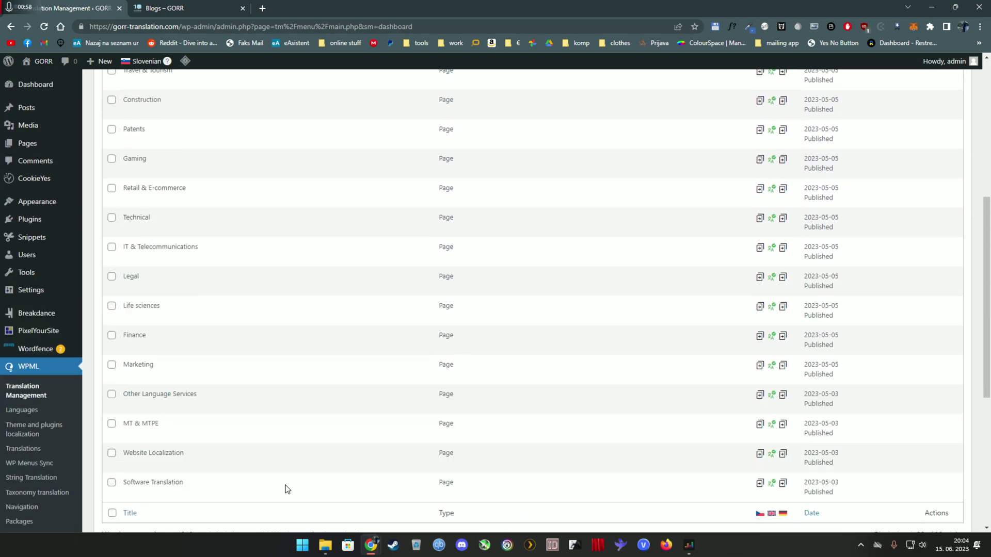
mouse_move(44, 150)
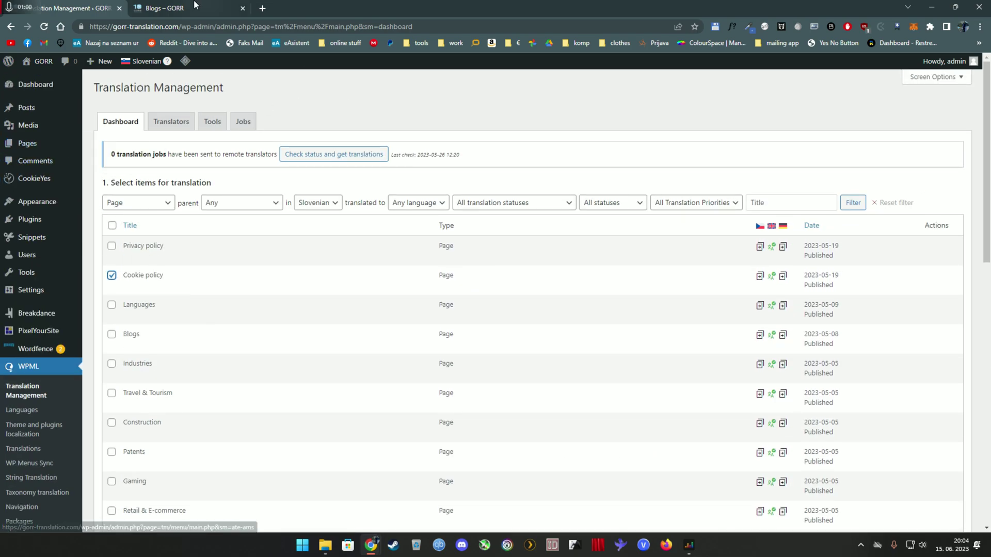
Step: Maximize the private GORR window and switch the site to English, Czech, then English again
mouse_move(371, 545)
click(440, 501)
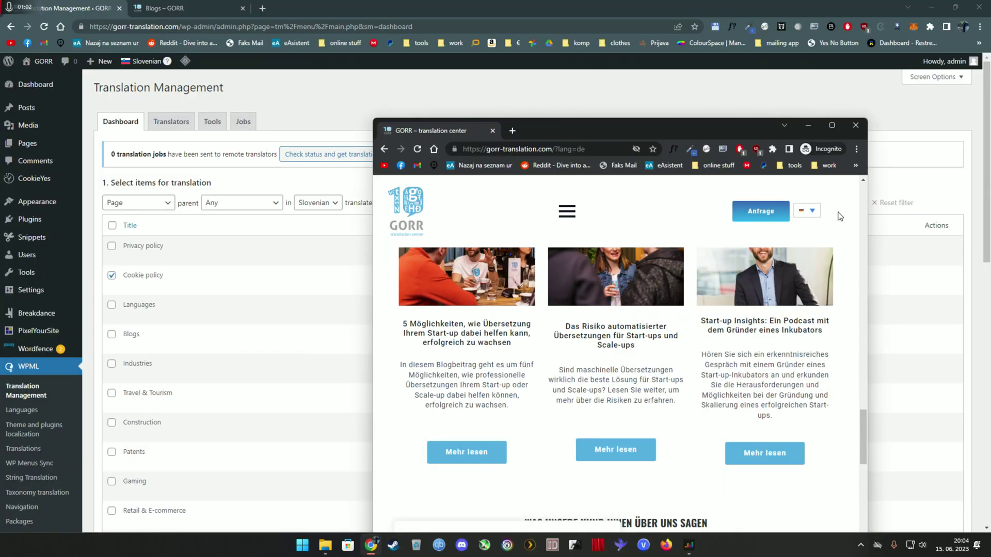
click(831, 131)
scroll(558, 248, up, 4)
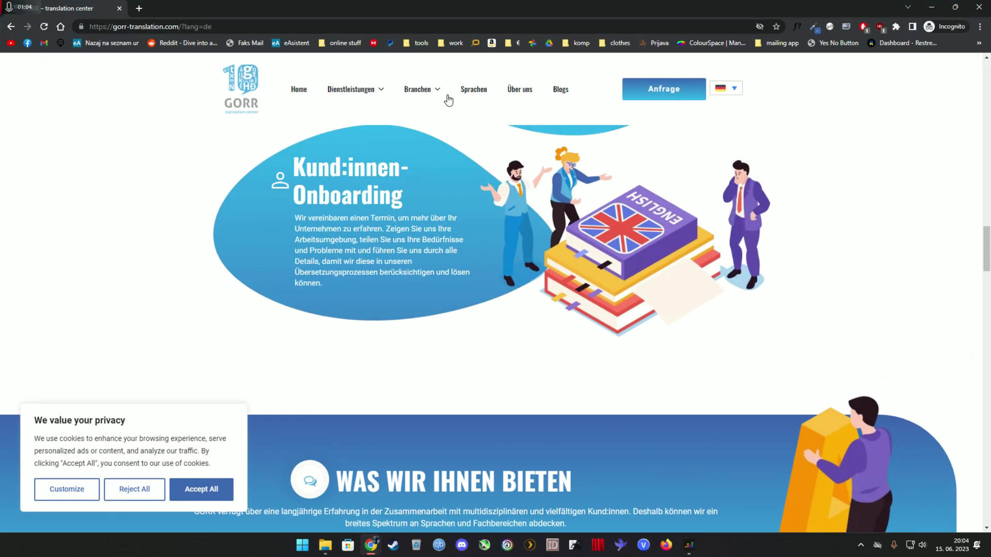
mouse_move(726, 89)
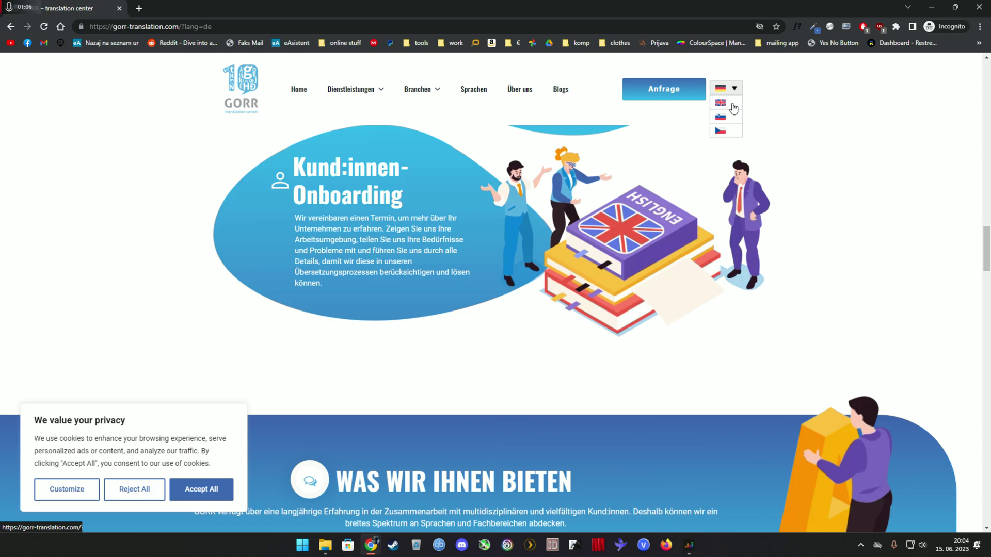
click(738, 105)
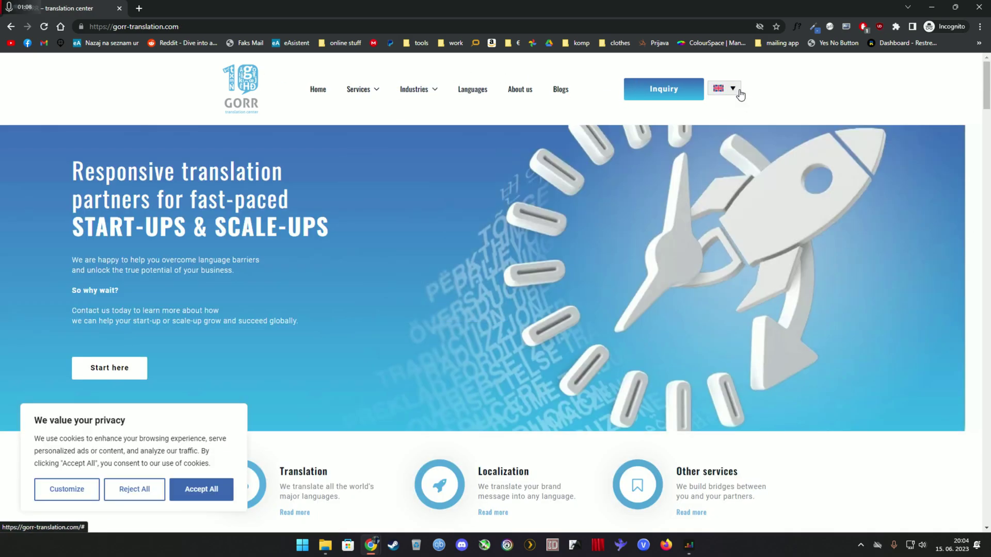
click(729, 116)
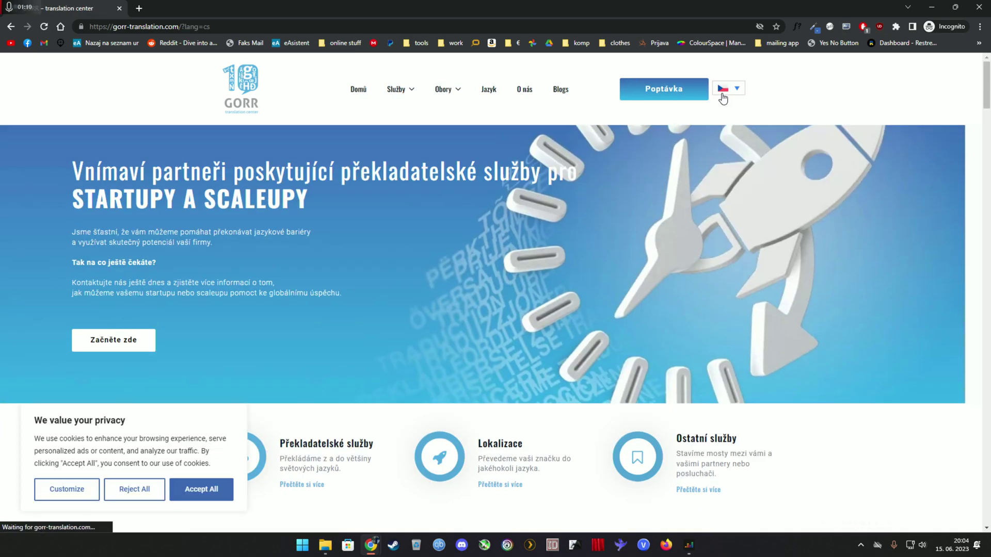
click(728, 102)
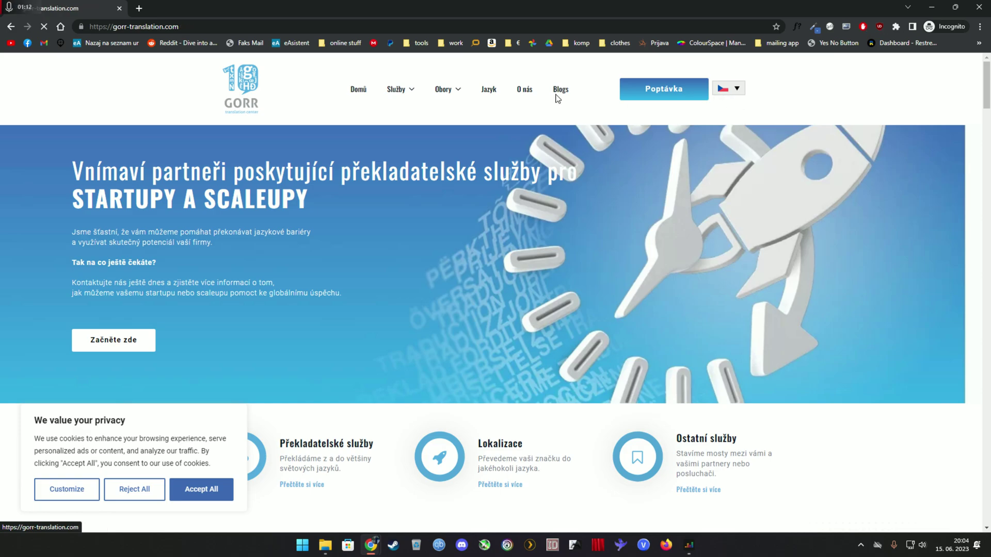
Step: Switch the site to Slovenian and then to German
scroll(793, 353, down, 3)
scroll(499, 408, down, 5)
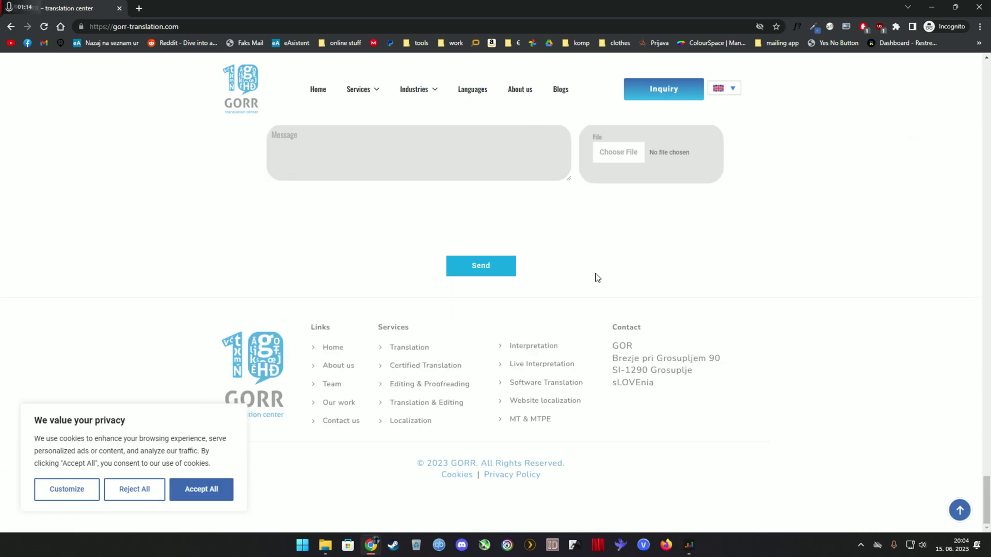
mouse_move(727, 89)
click(727, 114)
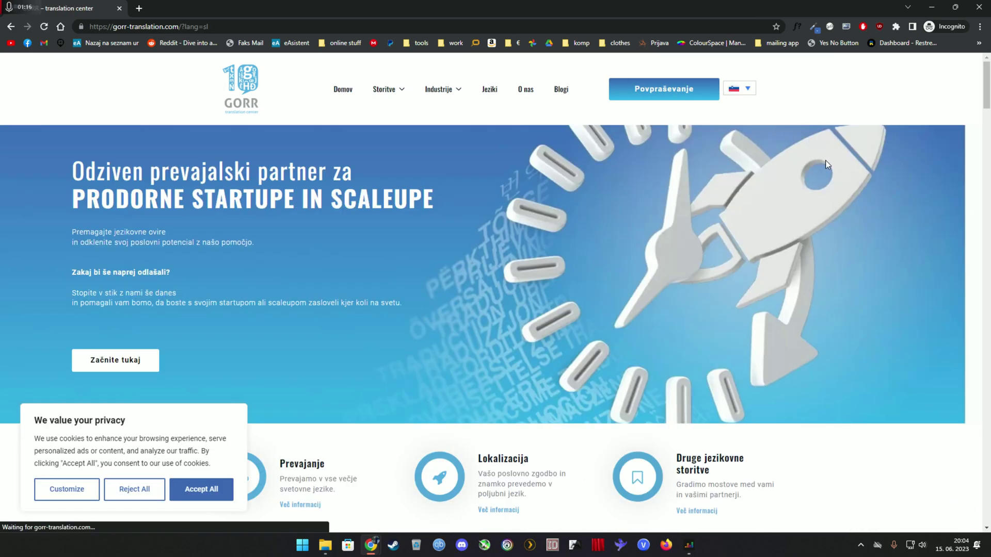
scroll(776, 440, down, 10)
mouse_move(750, 90)
click(743, 130)
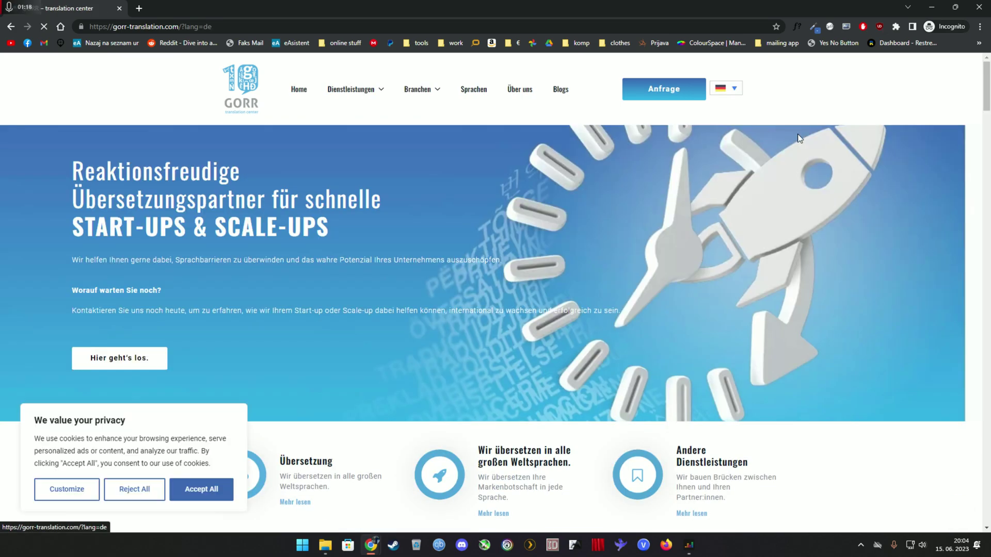
scroll(853, 407, down, 10)
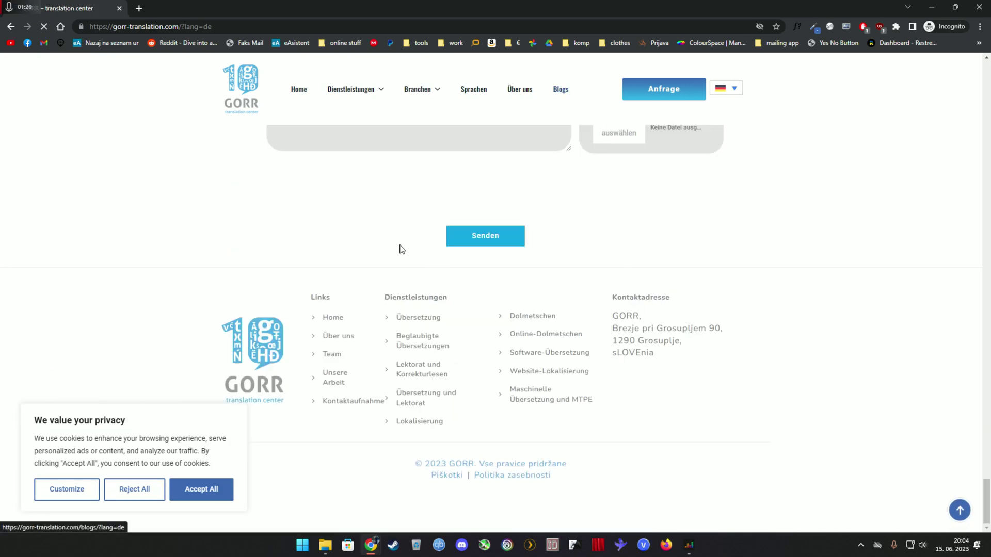
Step: View the Blogs page in English and then Czech using the flag switcher
scroll(423, 243, down, 3)
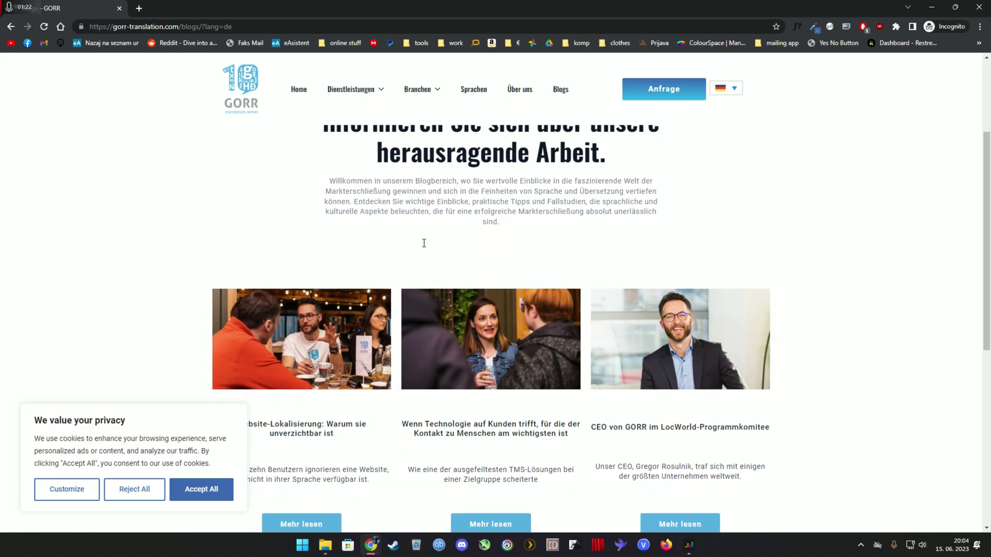
scroll(424, 243, down, 2)
click(717, 93)
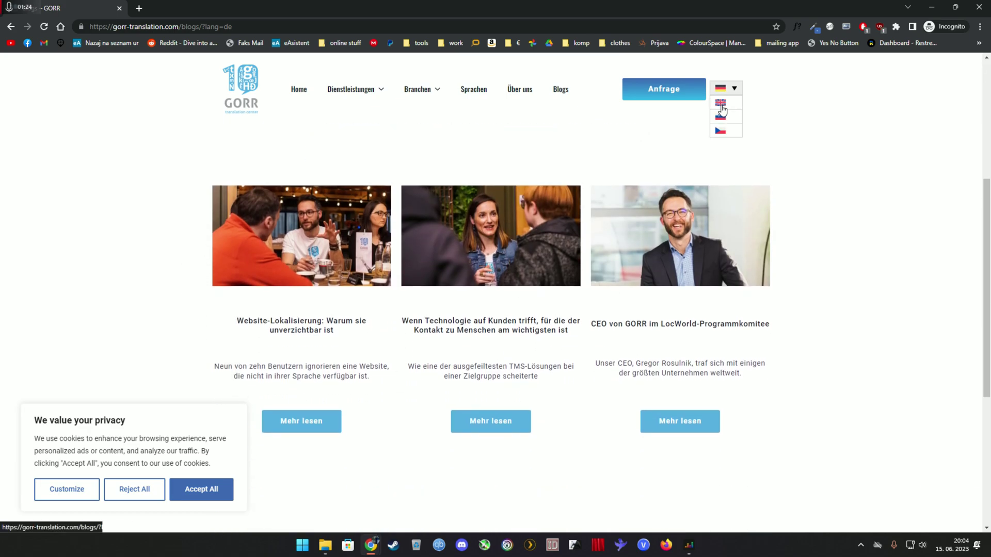
click(721, 105)
scroll(633, 223, down, 5)
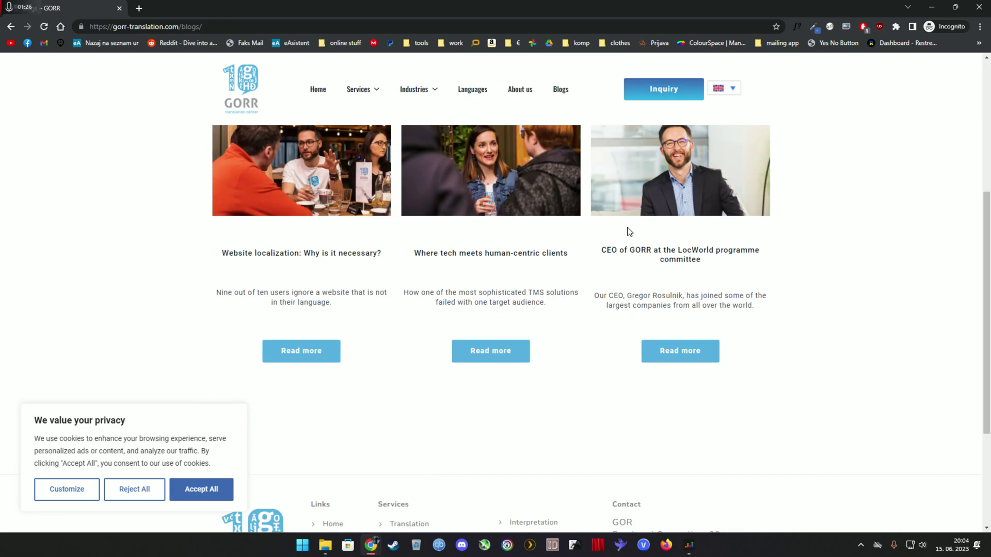
click(727, 88)
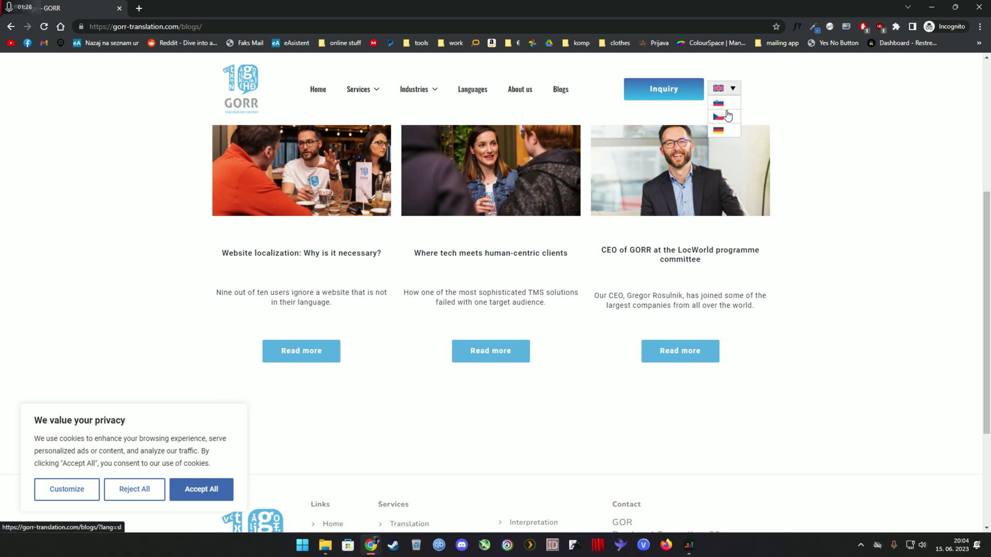
click(724, 123)
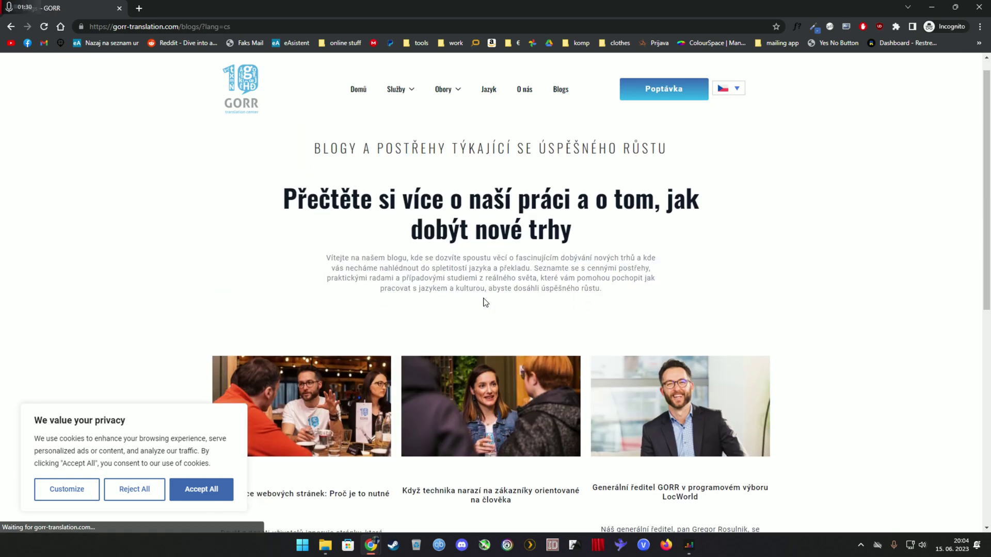
Step: Switch the Blogs page to German and Slovenian, then close the incognito window
scroll(209, 259, down, 5)
click(732, 89)
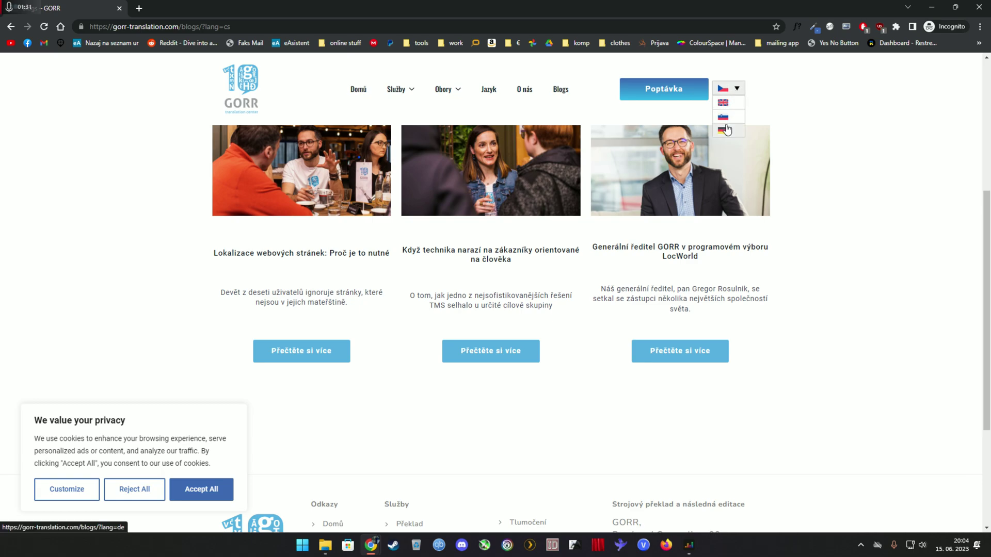
click(725, 129)
scroll(574, 181, down, 5)
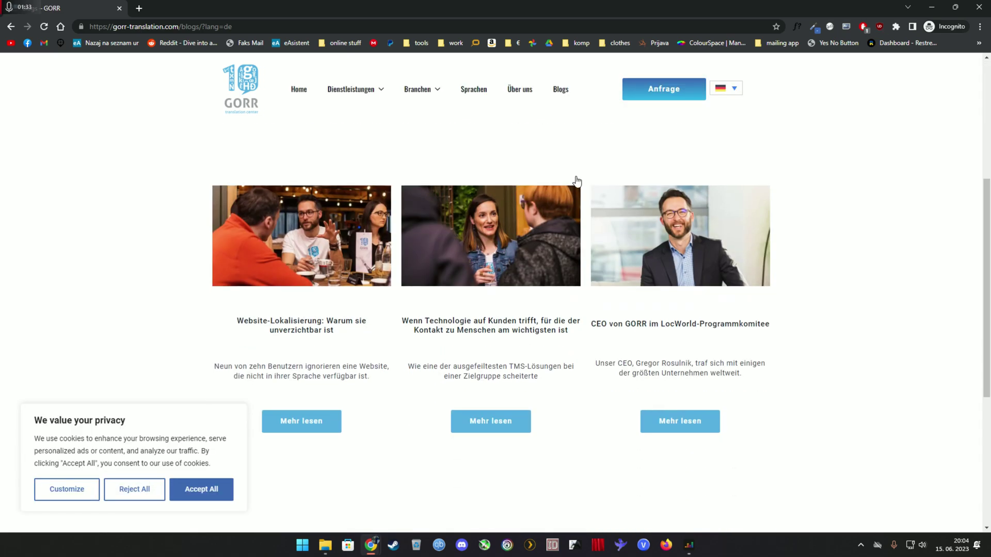
click(726, 89)
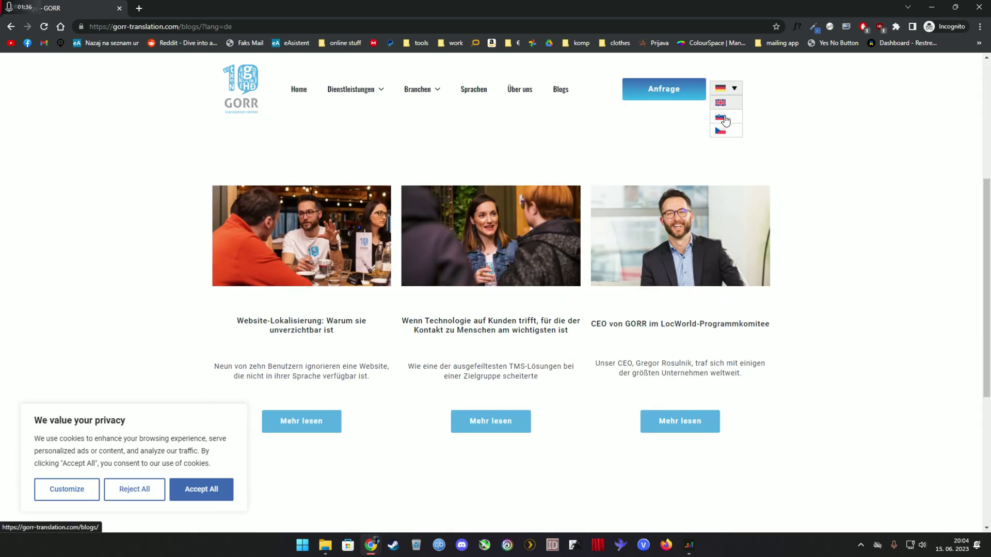
click(726, 119)
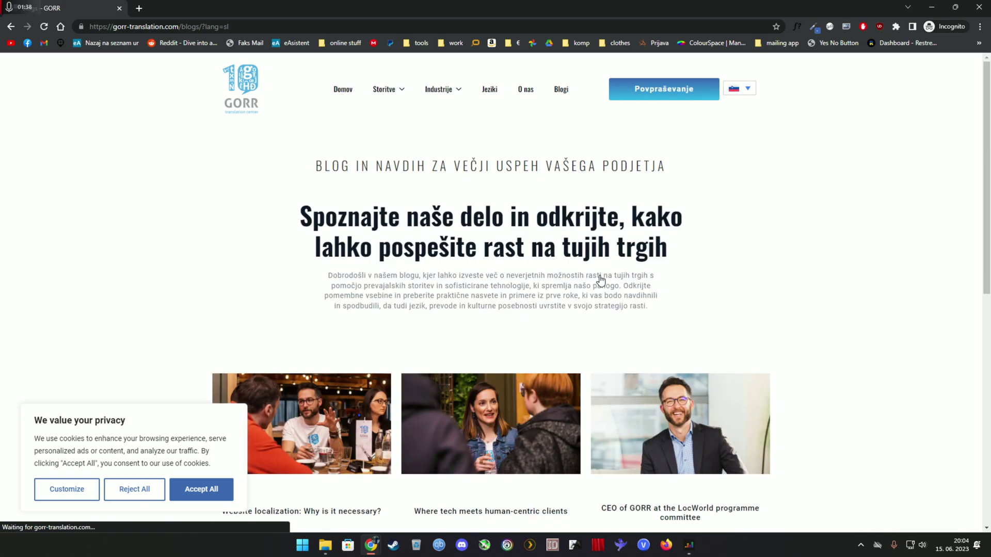
scroll(227, 338, down, 4)
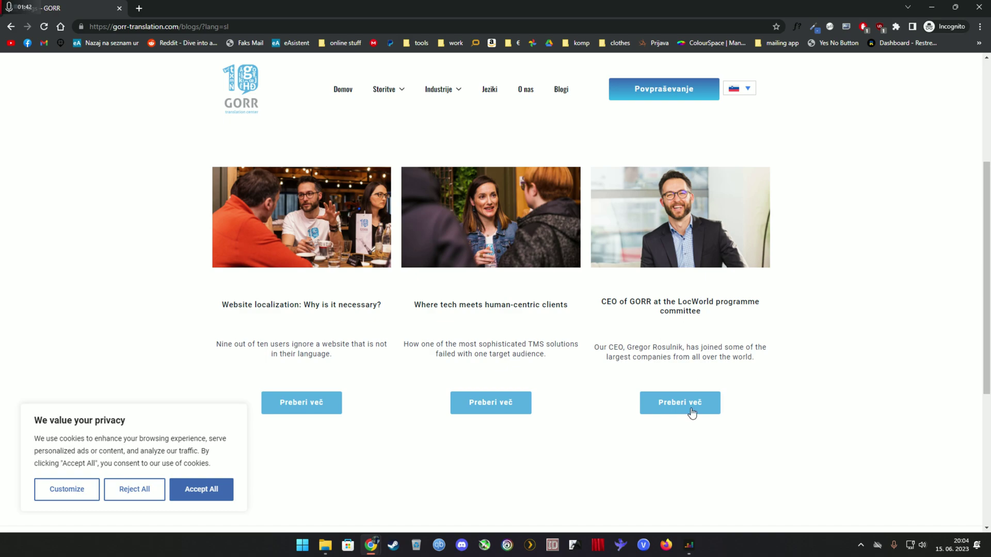
scroll(323, 411, up, 4)
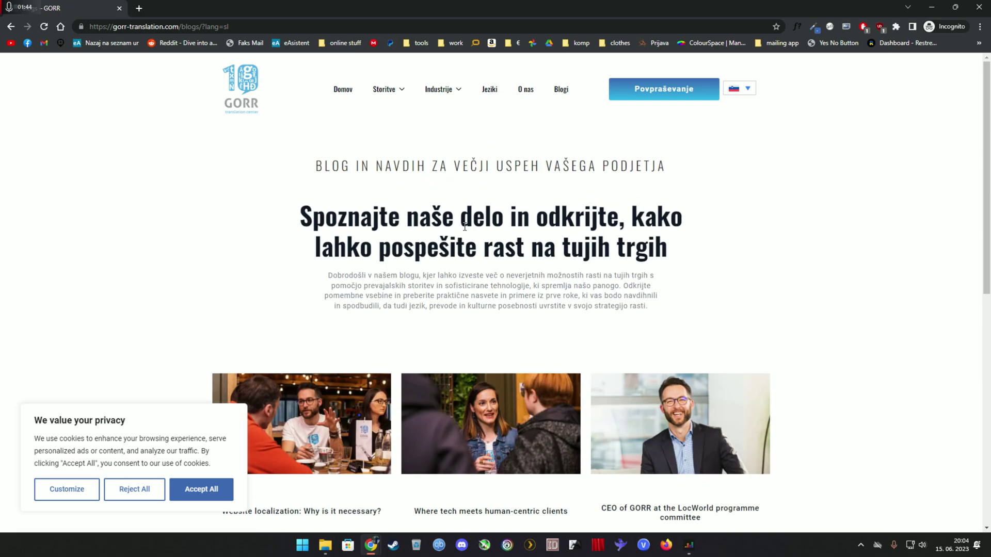
click(979, 8)
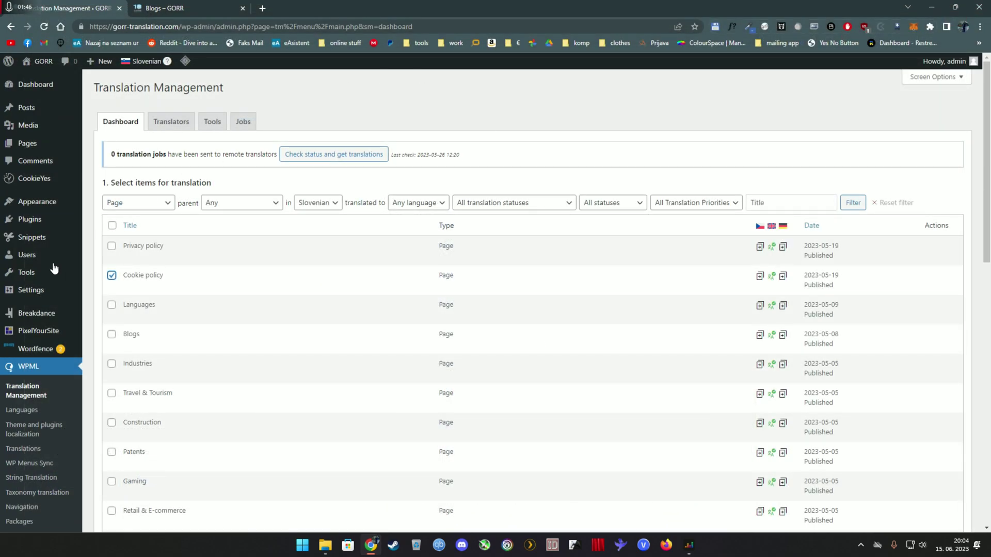
Step: Open the Breakdance headers and footers lists in new tabs and load the header in the builder
mouse_move(41, 316)
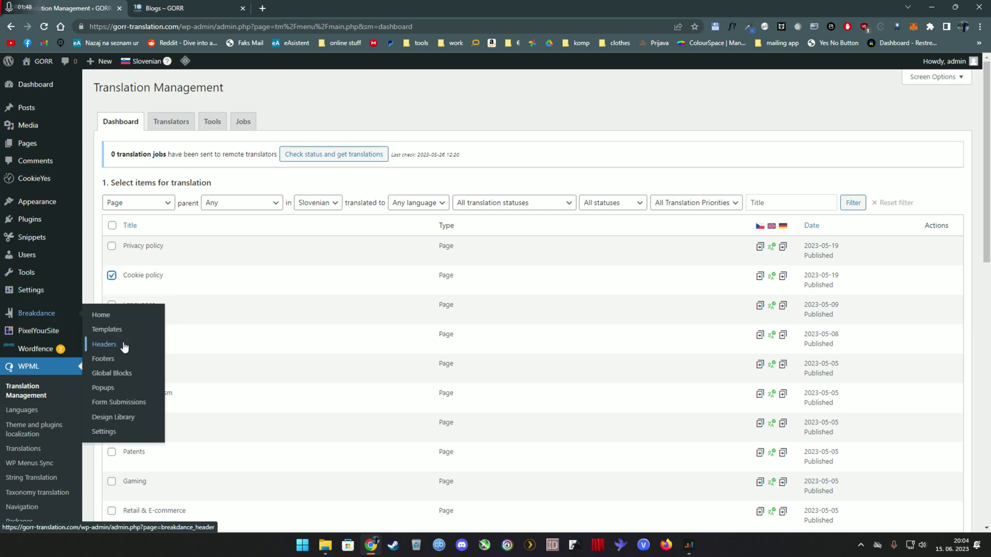
middle_click(124, 344)
middle_click(124, 359)
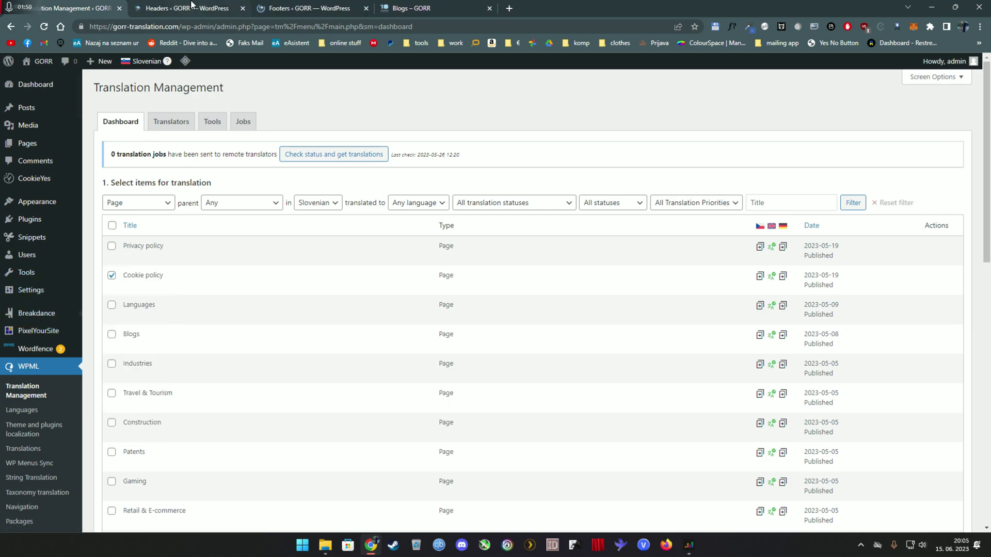
click(191, 5)
click(129, 184)
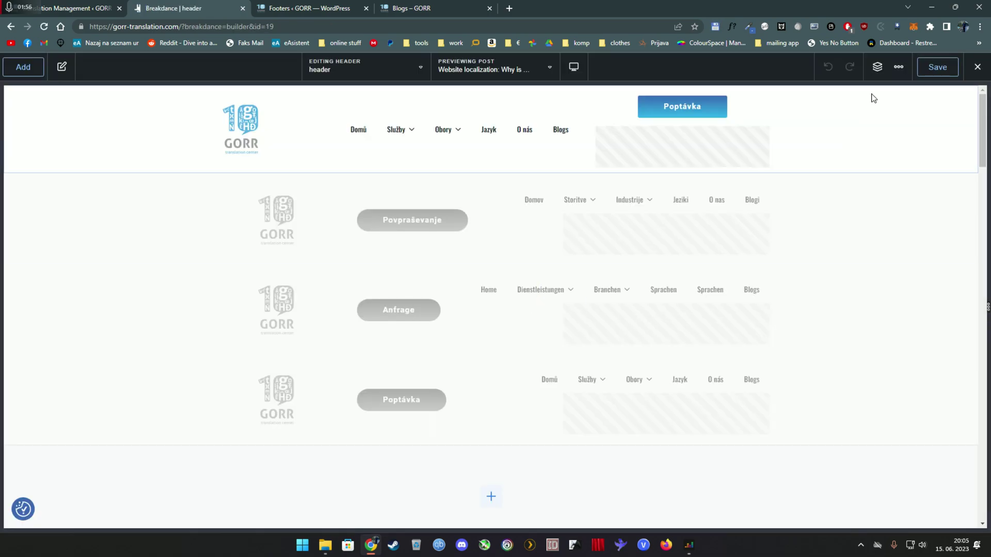
Step: Collapse the EN, EN_MOB, SL, SL_MOB, DE and DE_MOB sections in the Structure panel
click(876, 66)
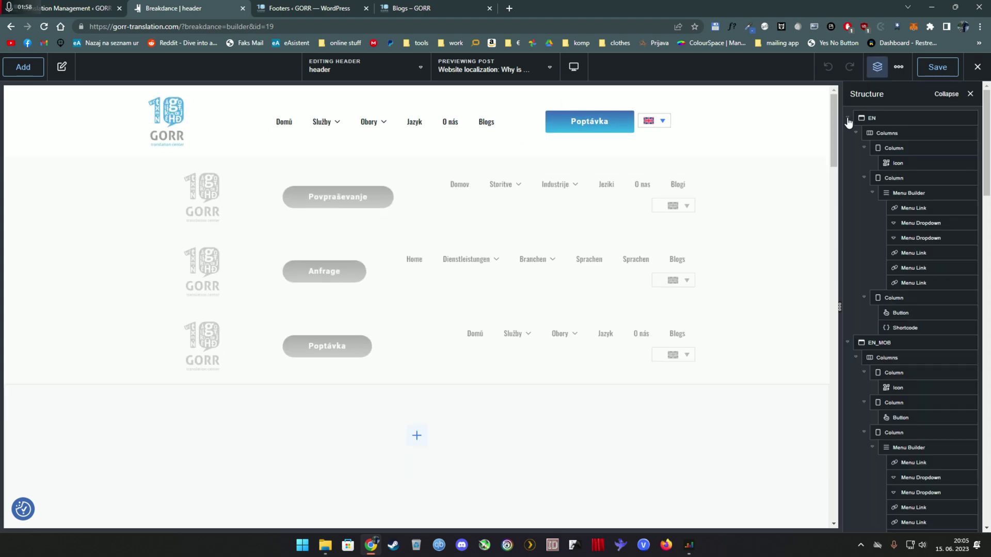
click(848, 118)
click(847, 132)
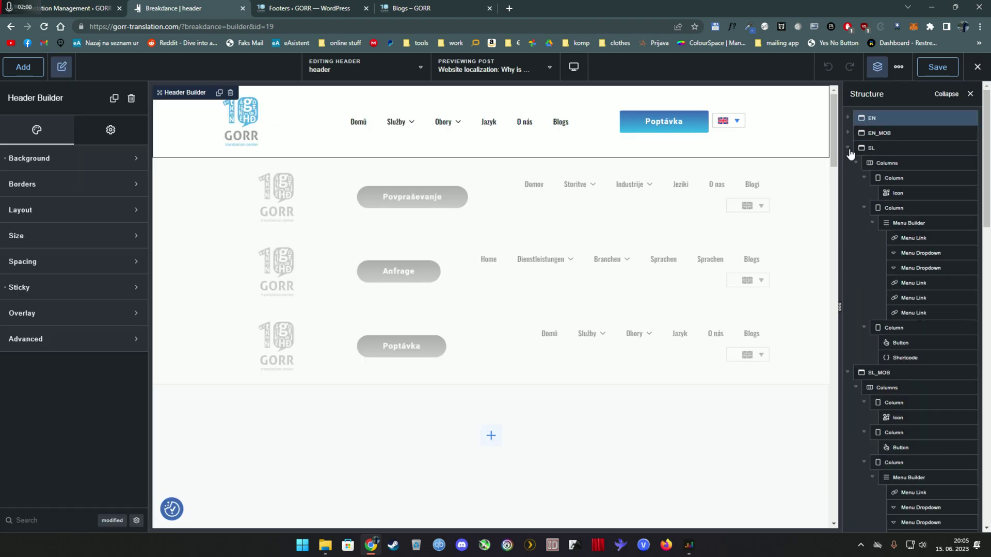
click(847, 148)
click(847, 162)
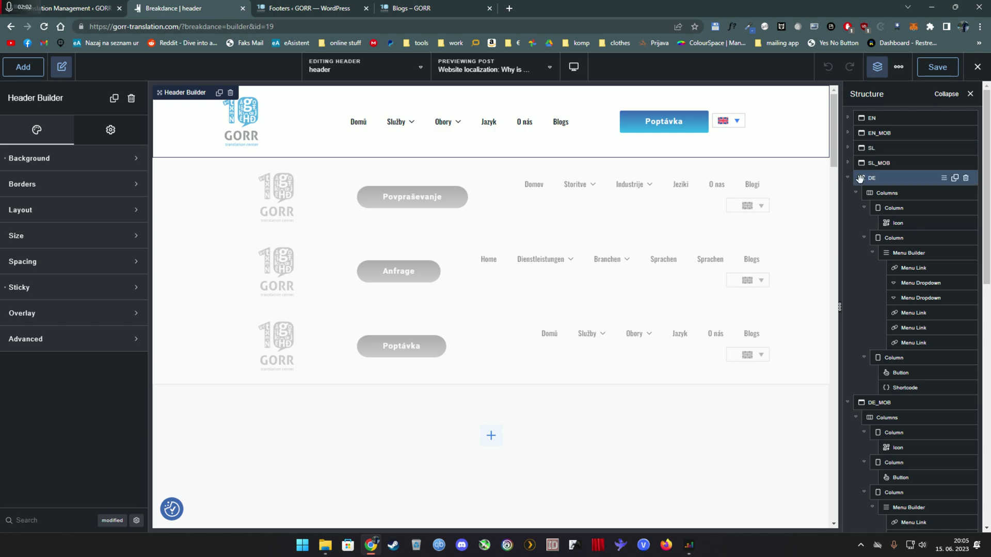
click(848, 178)
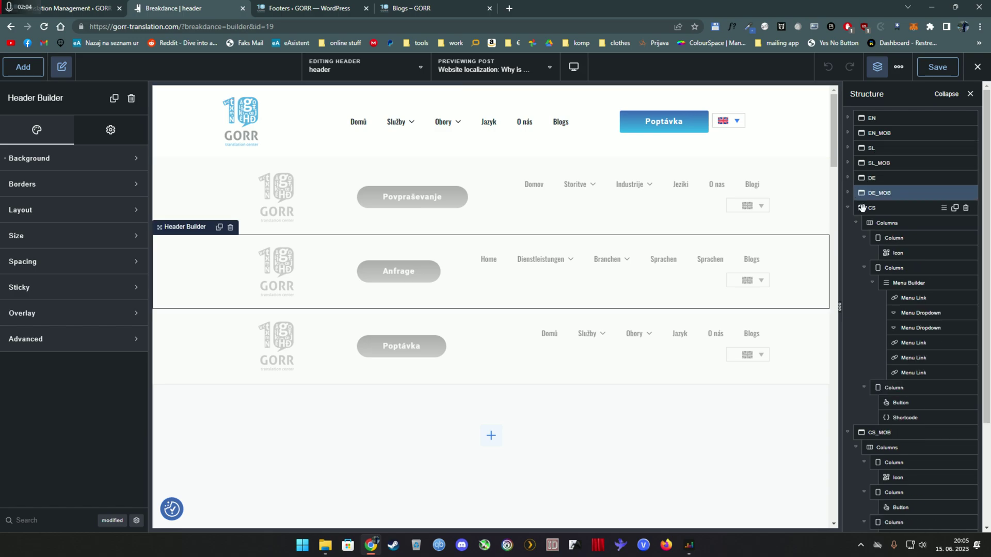
click(848, 193)
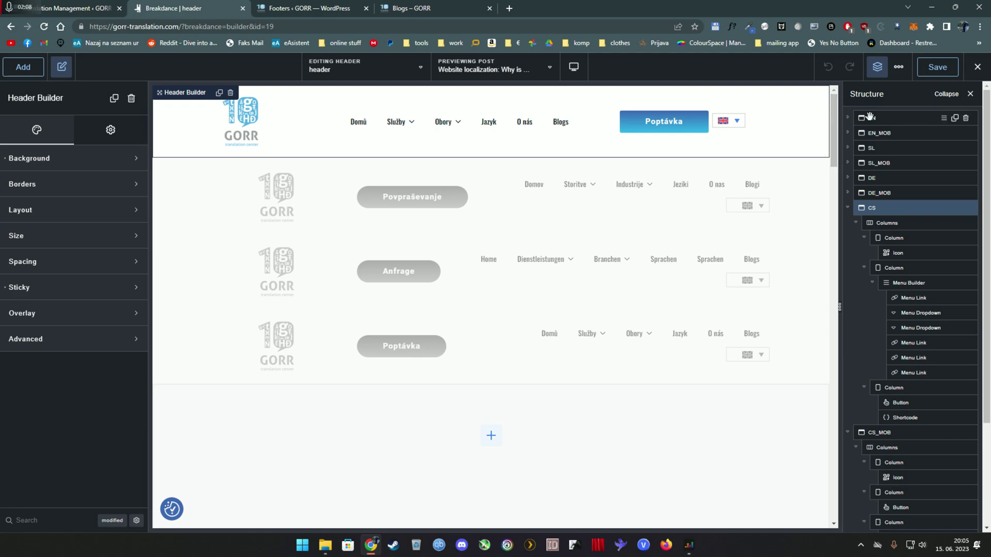
Step: Open WPML Languages settings and highlight the Language URL format with its lang=cs parameter example
key(ctrl+shift+Tab)
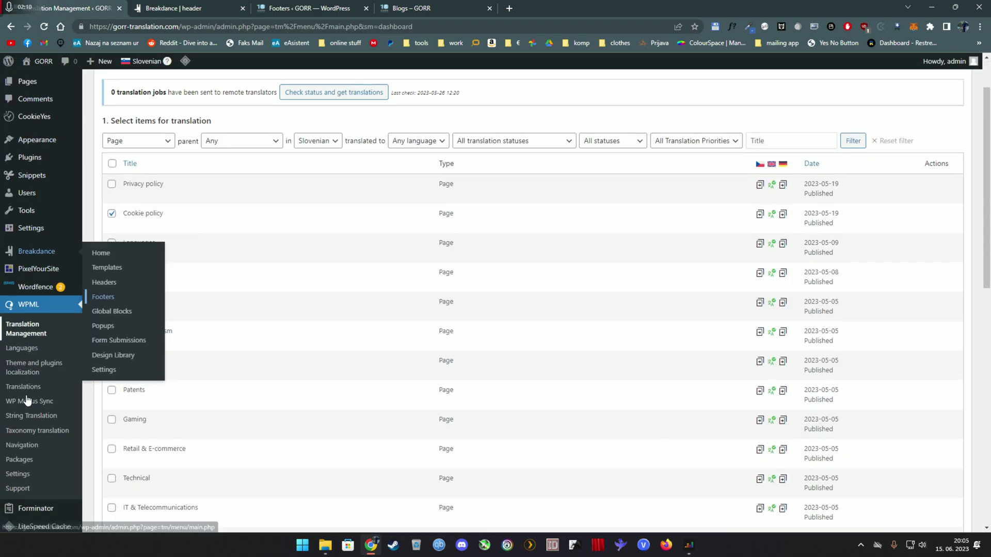
scroll(27, 400, down, 1)
click(38, 448)
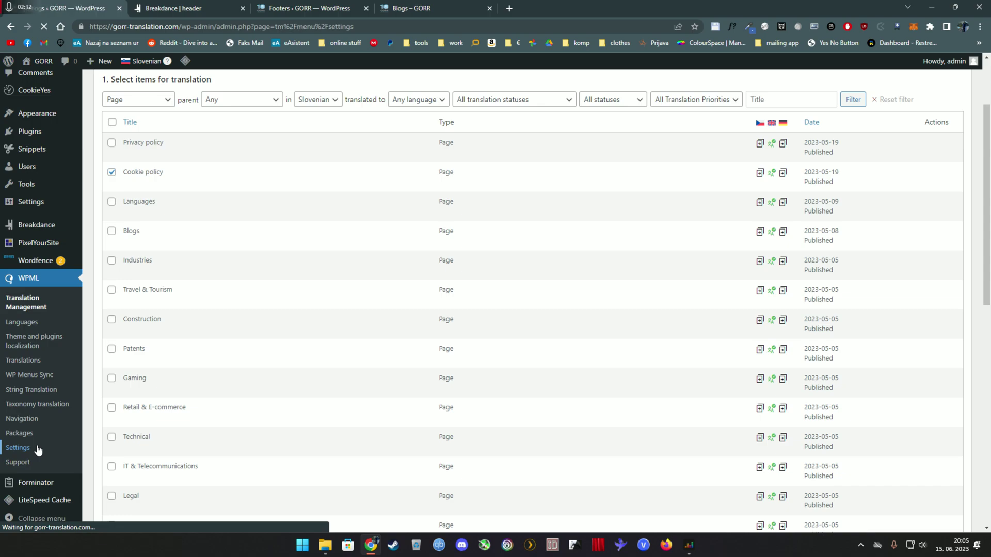
scroll(260, 397, down, 5)
scroll(260, 396, down, 12)
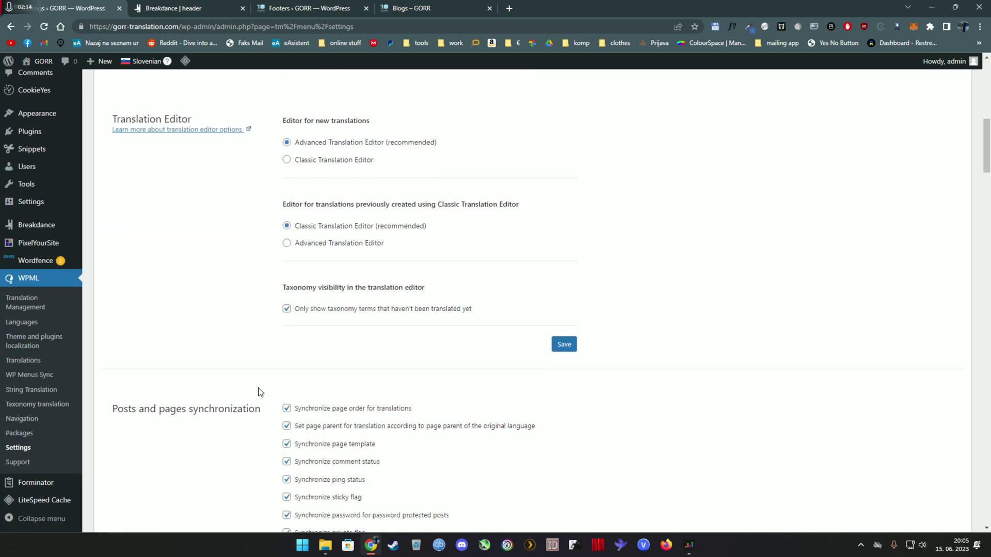
scroll(201, 343, down, 4)
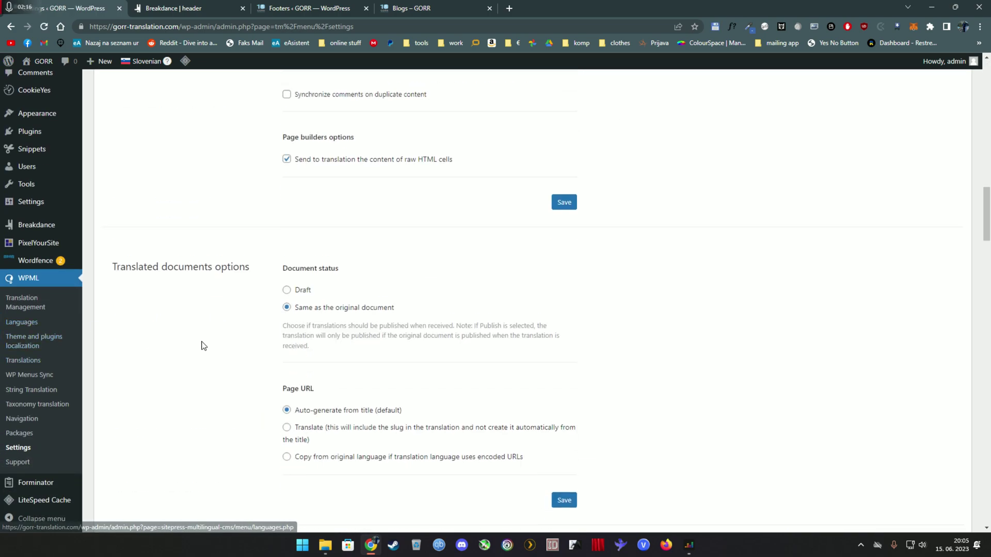
click(39, 324)
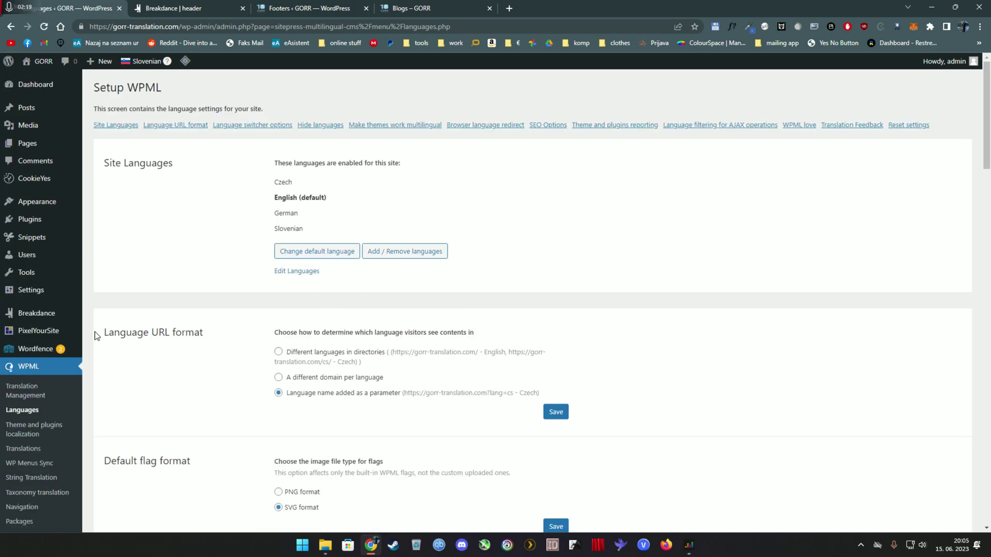
drag(101, 332, 220, 331)
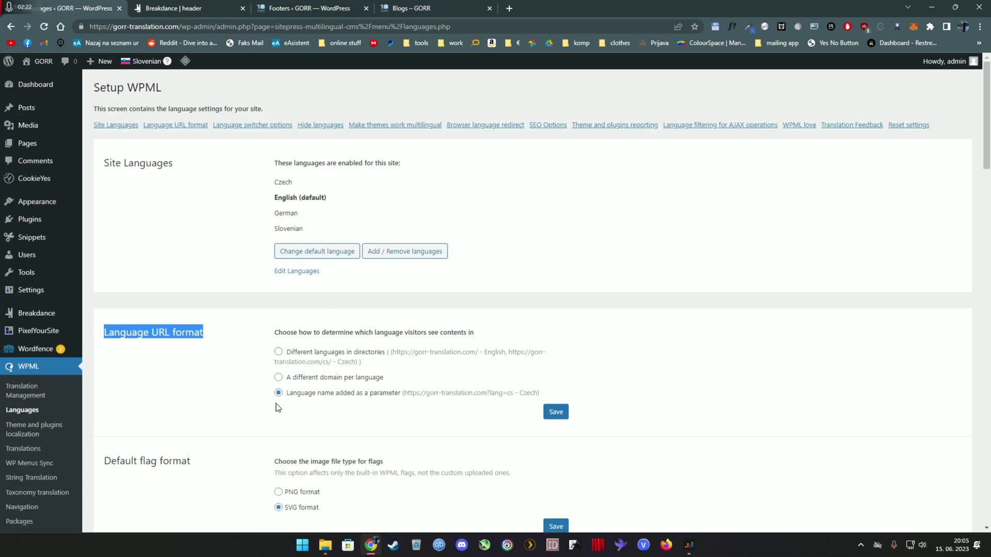
drag(540, 398, 489, 401)
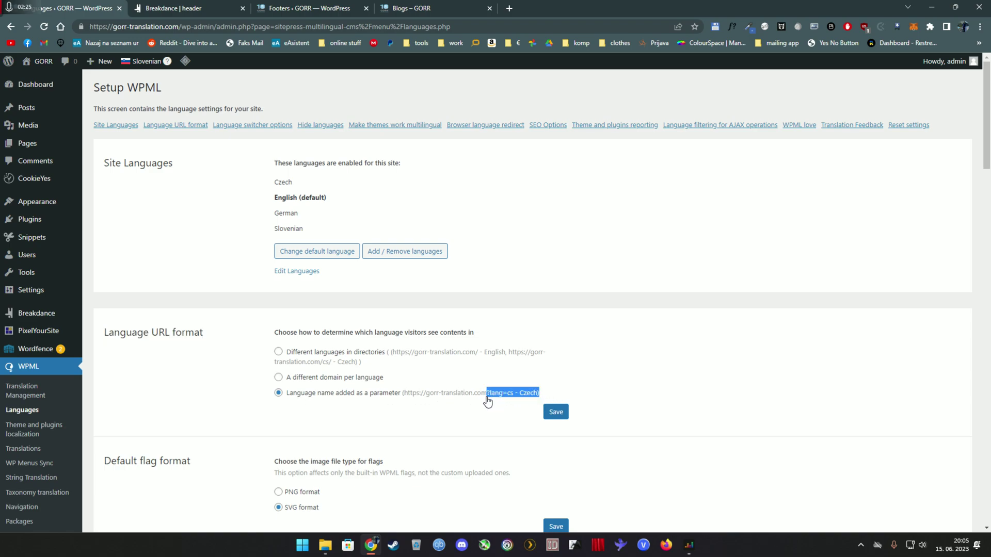
click(489, 396)
click(199, 7)
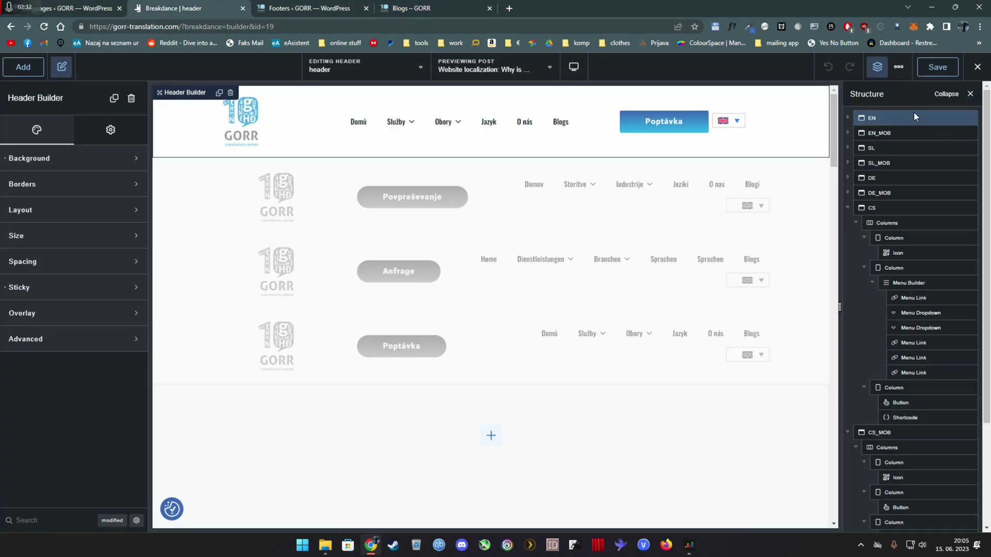
click(110, 129)
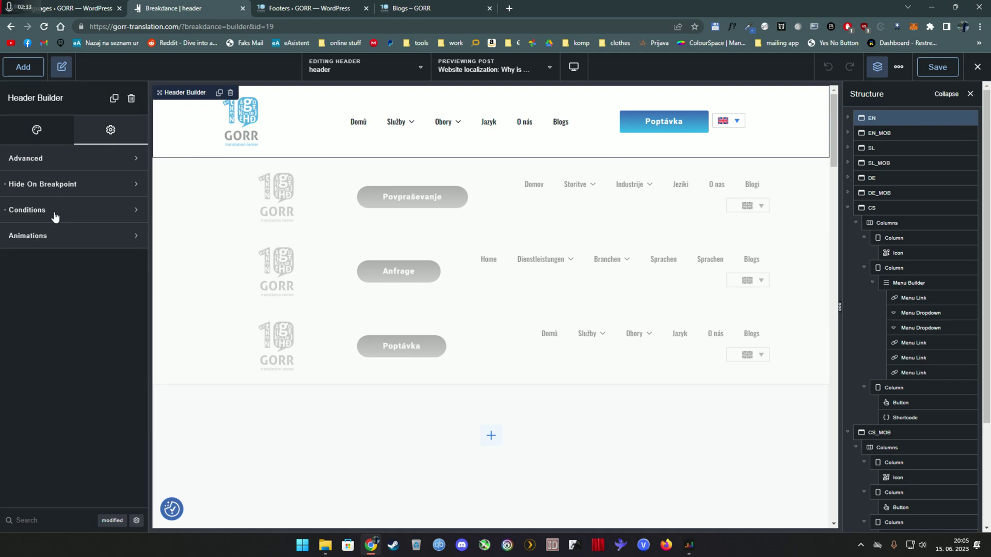
click(56, 217)
click(57, 370)
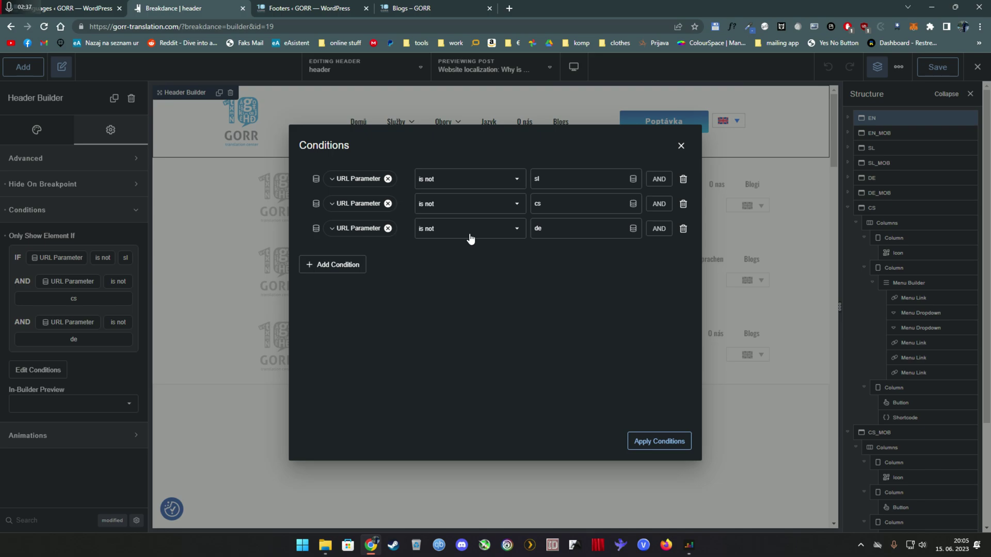
click(358, 179)
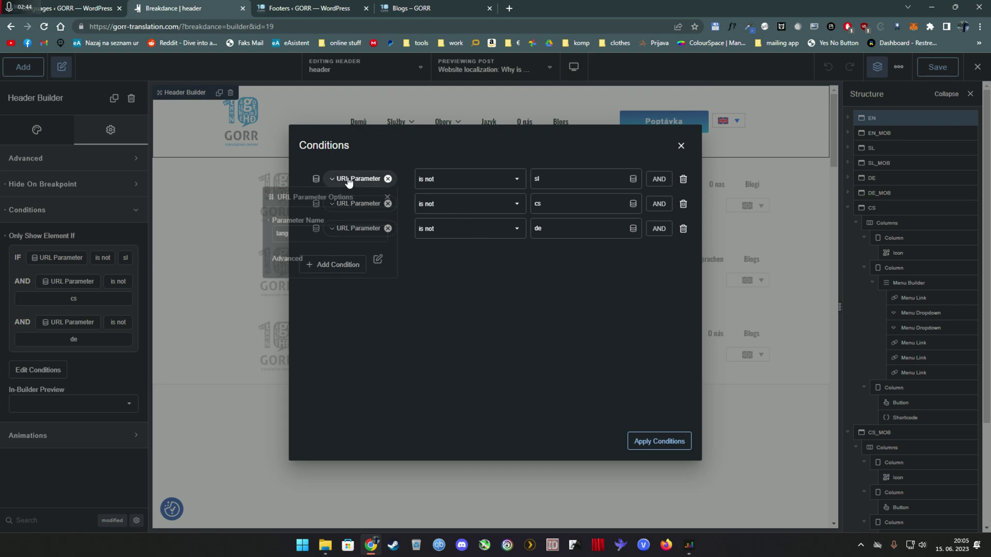
key(Tab)
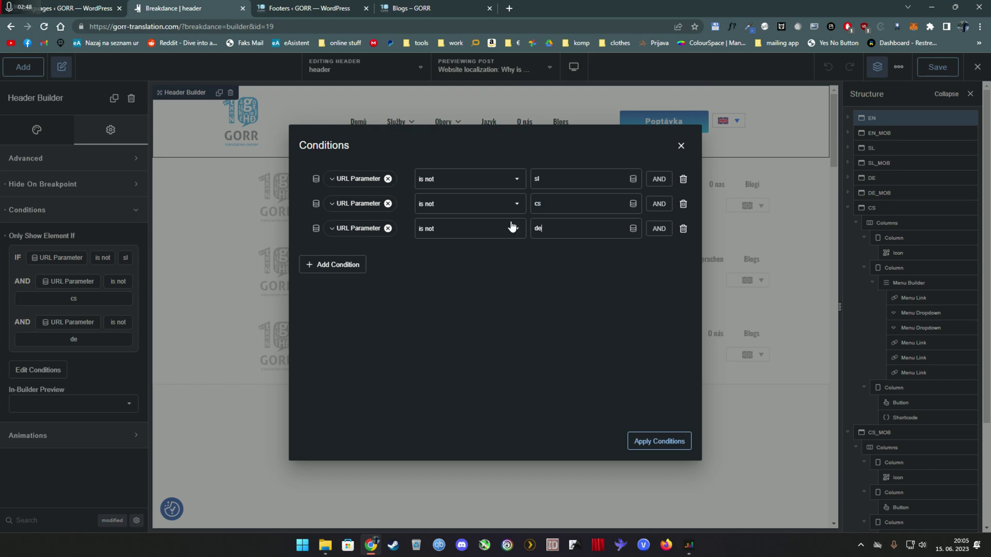
key(ctrl+a)
click(681, 146)
click(516, 206)
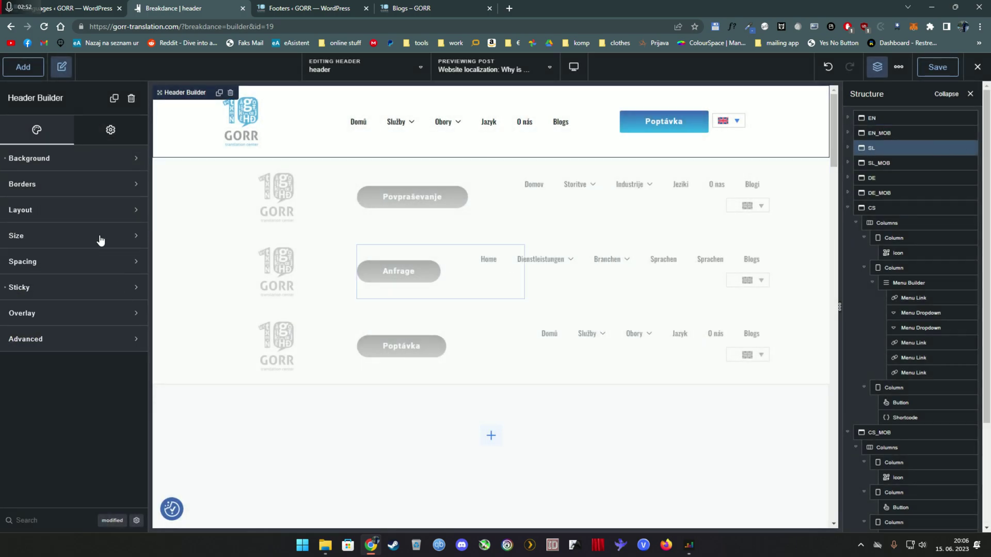
Step: Confirm the SL header section's display condition checks the URL lang parameter for sl
click(122, 138)
click(47, 287)
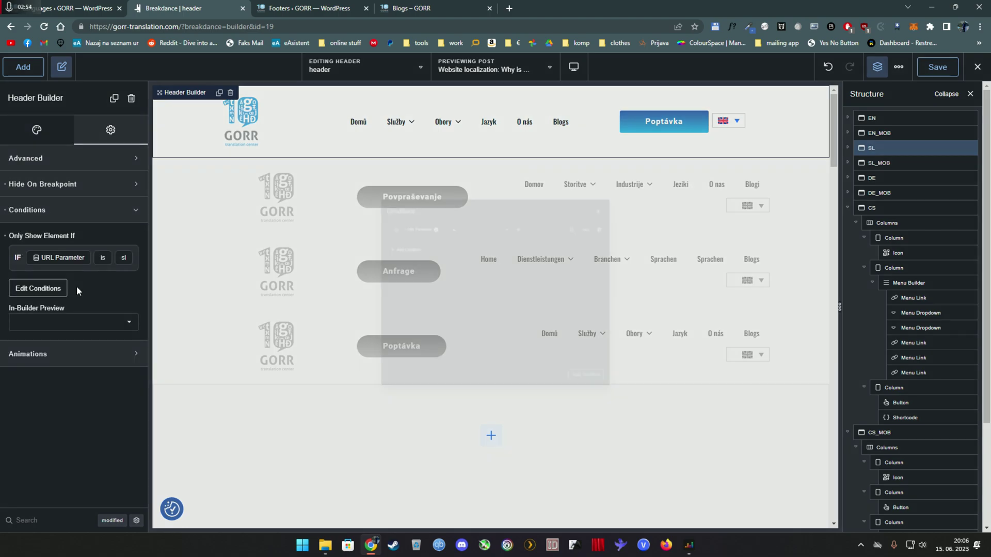
click(358, 179)
click(447, 194)
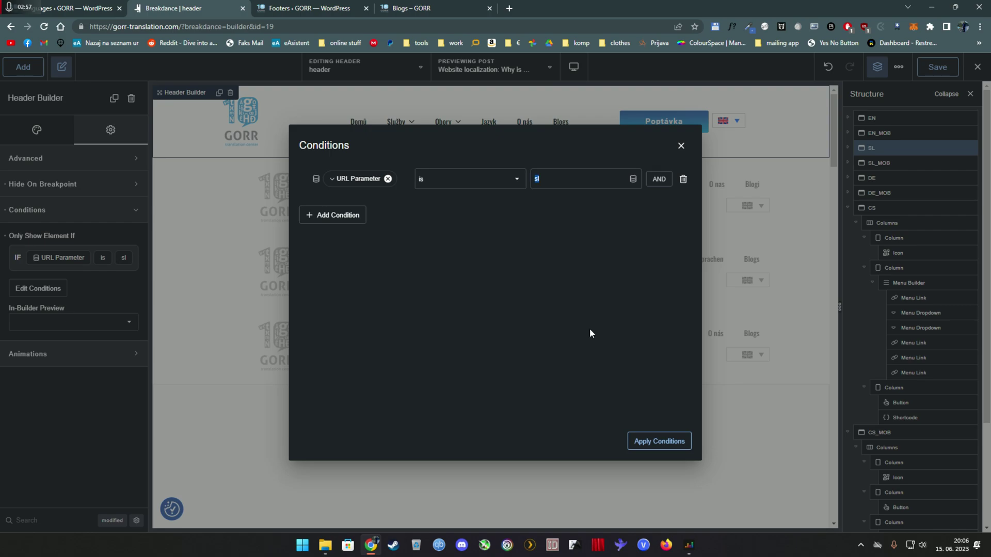
click(681, 145)
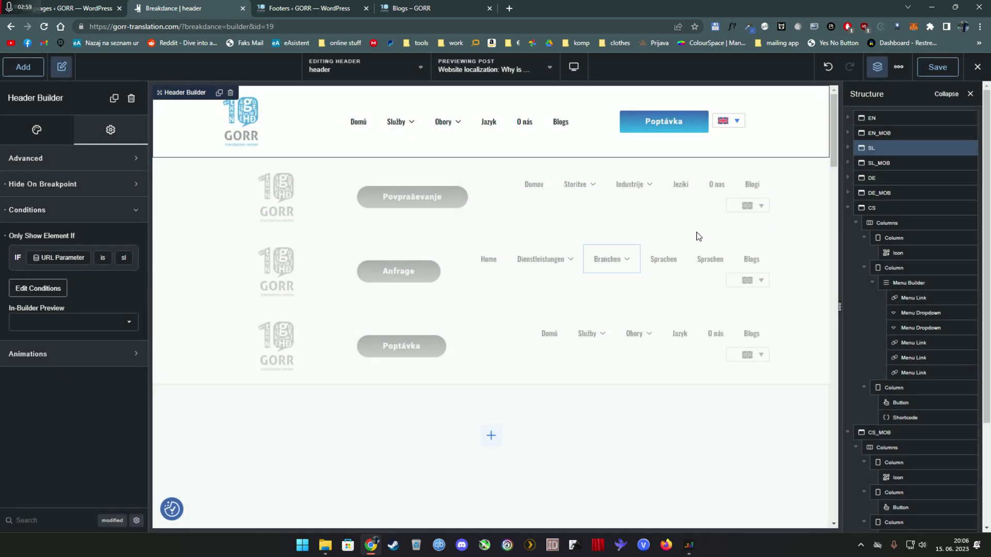
Step: Review the DE and CS sections' display conditions for lang de and cs
click(872, 179)
click(111, 129)
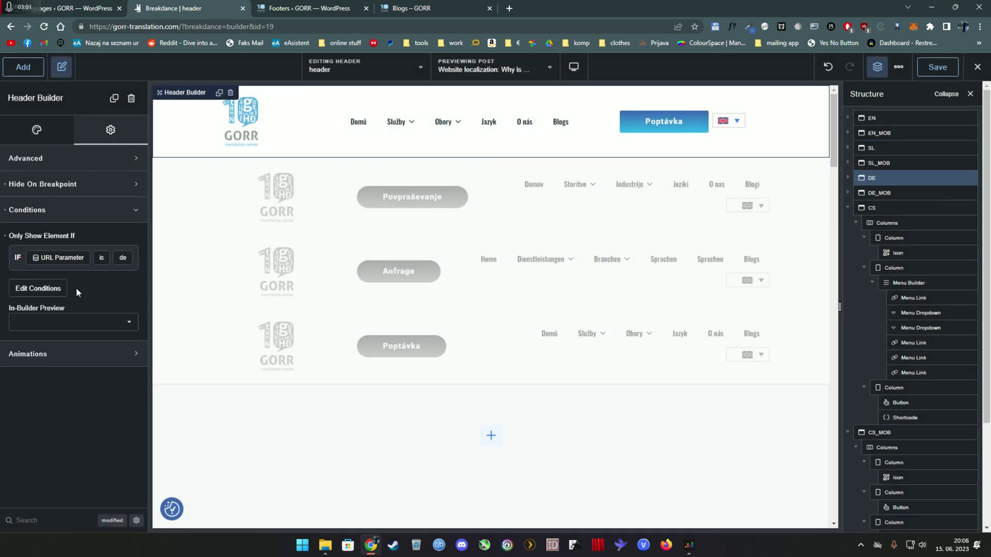
click(41, 288)
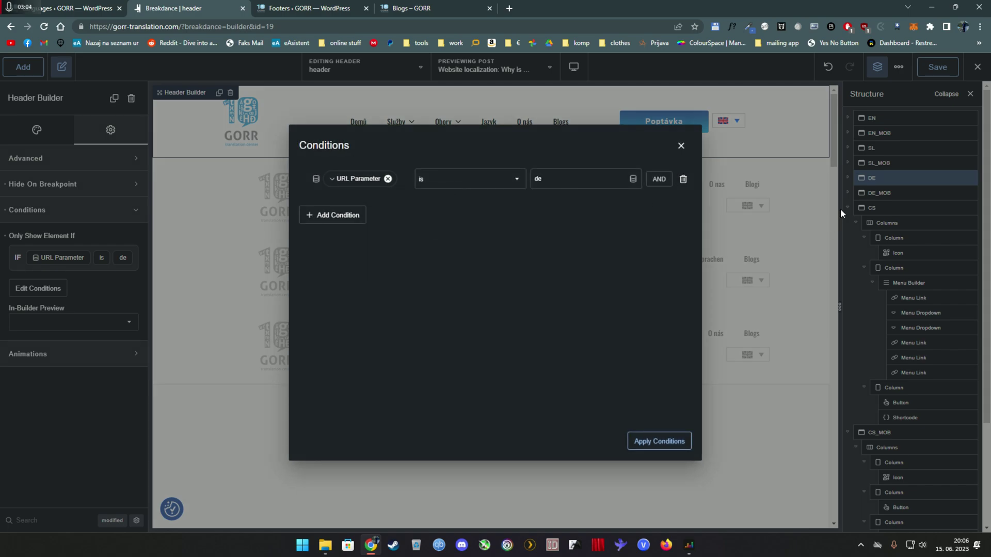
click(841, 213)
click(871, 207)
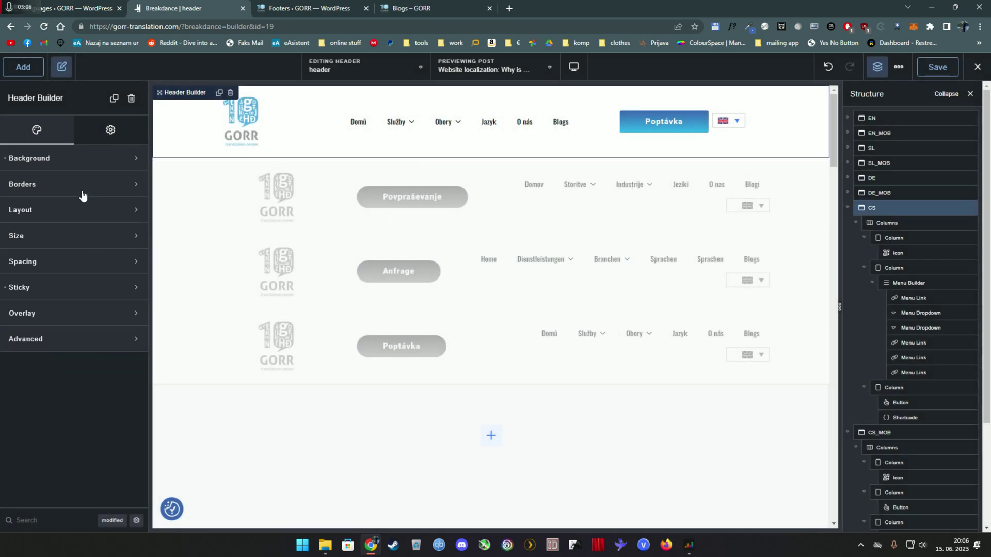
click(110, 130)
click(38, 288)
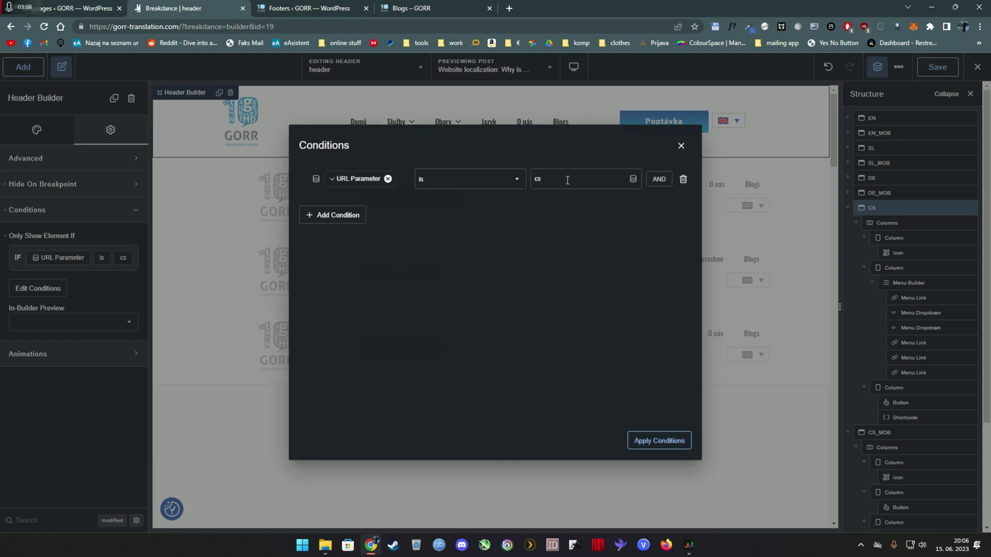
click(680, 145)
Step: Leave the header editor and open the footer in Breakdance
key(alt+Left)
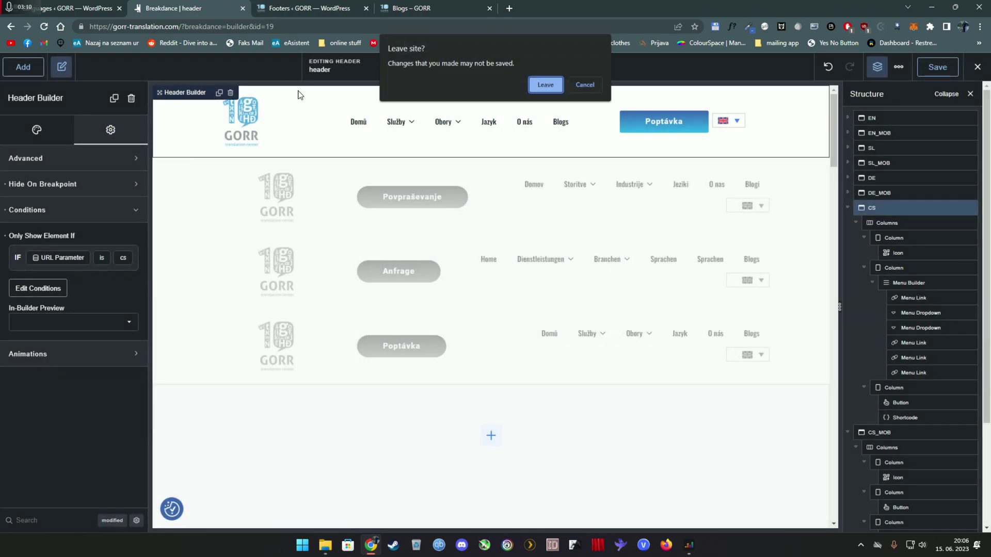
click(543, 84)
click(111, 183)
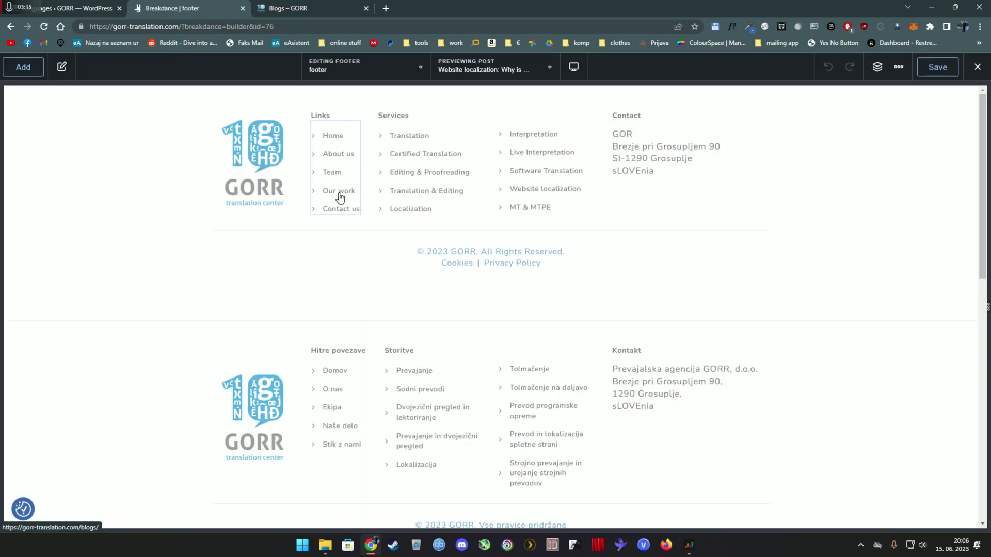
Step: Confirm the footer's German section displays only when the URL lang parameter is de
scroll(340, 198, down, 5)
scroll(316, 331, down, 2)
click(148, 261)
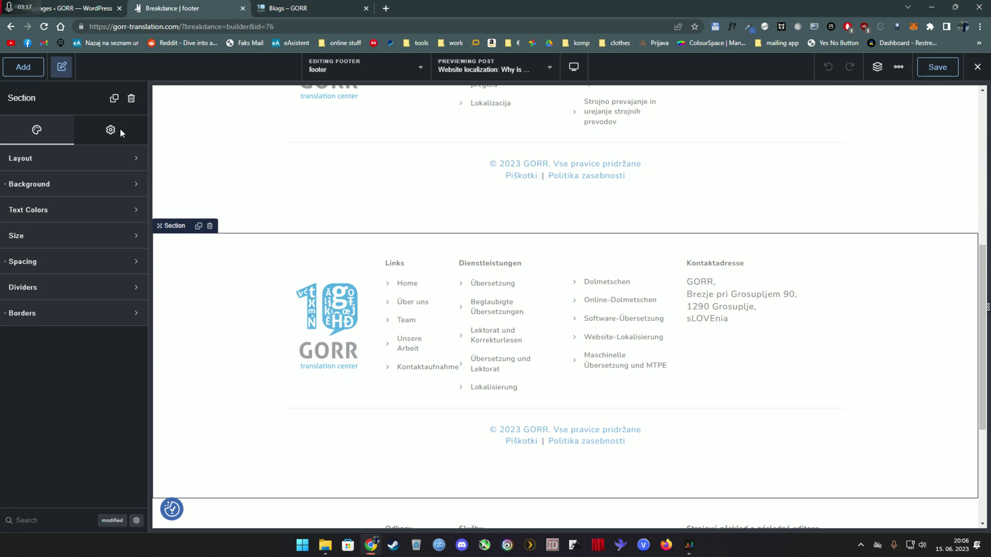
click(119, 130)
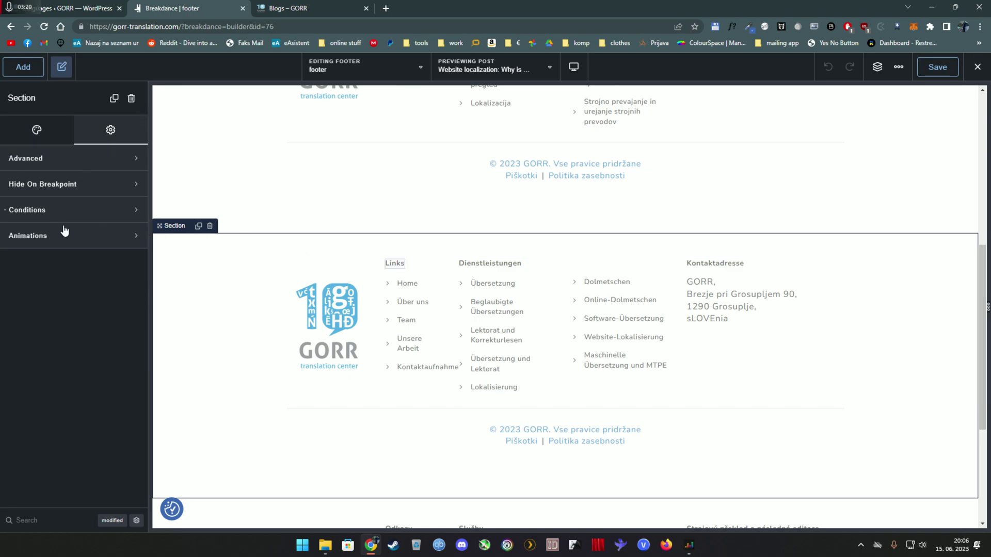
click(37, 288)
click(358, 178)
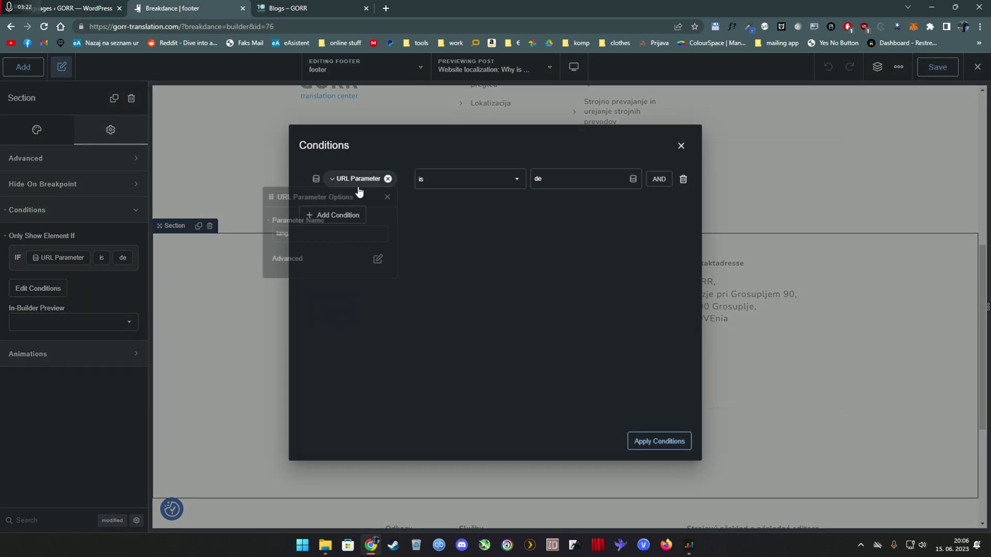
click(514, 239)
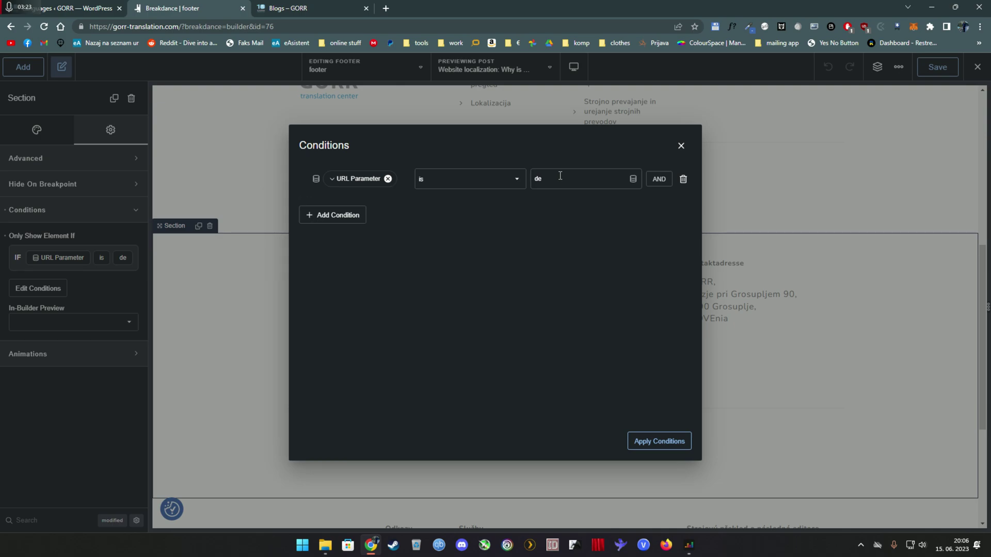
click(681, 146)
Step: Exit the footer editor to the live site
click(977, 67)
click(946, 92)
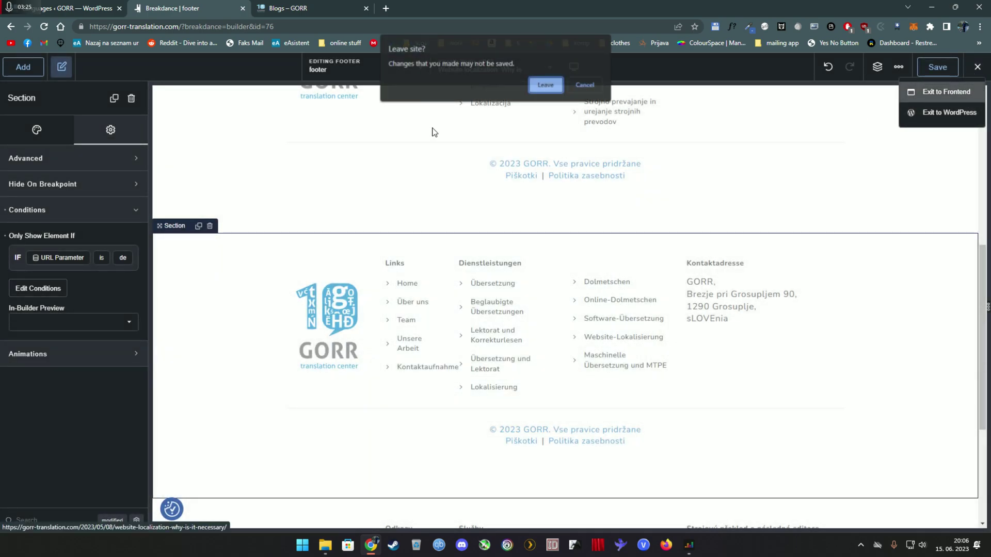
click(545, 85)
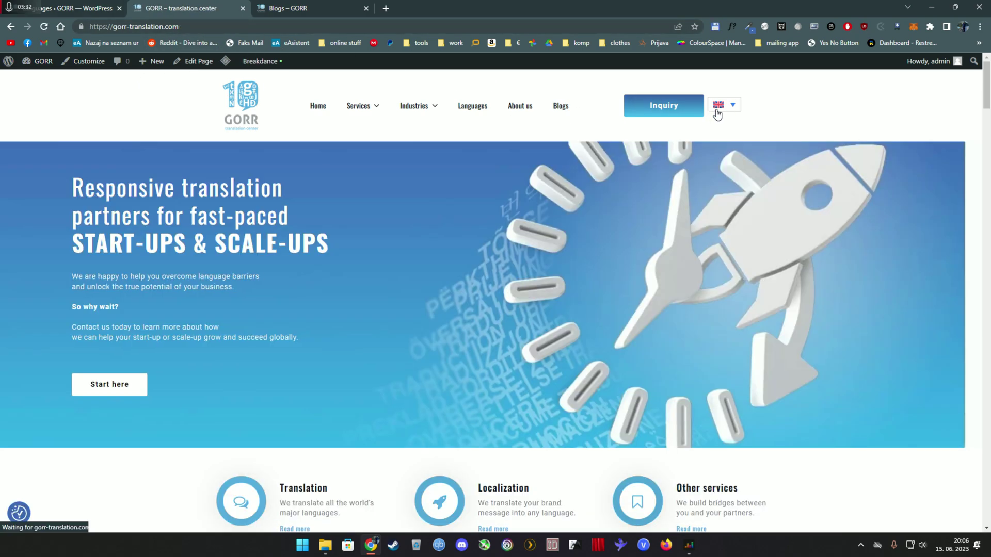
Step: View the live homepage header in Slovenian and Czech, then switch to the German blogs tab
click(720, 106)
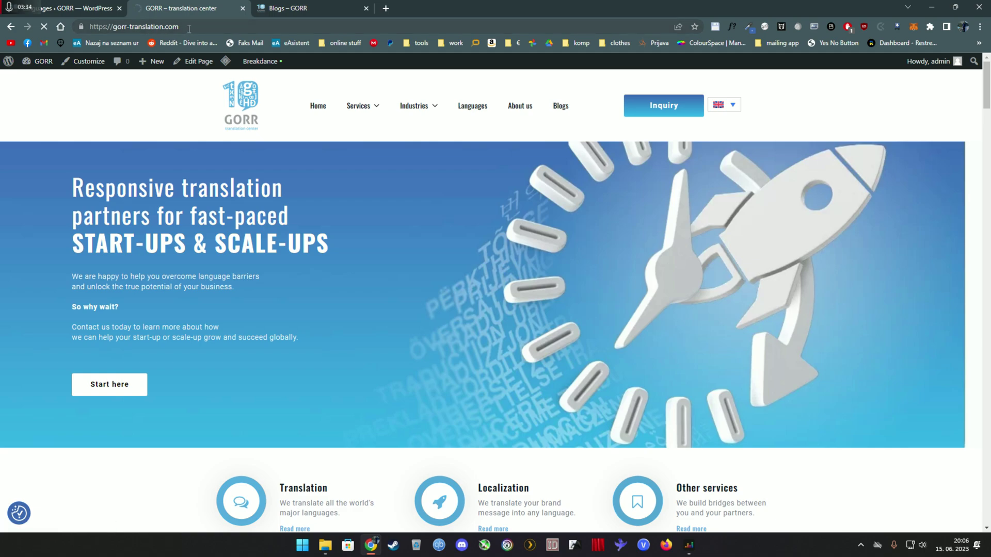
drag(181, 26, 209, 26)
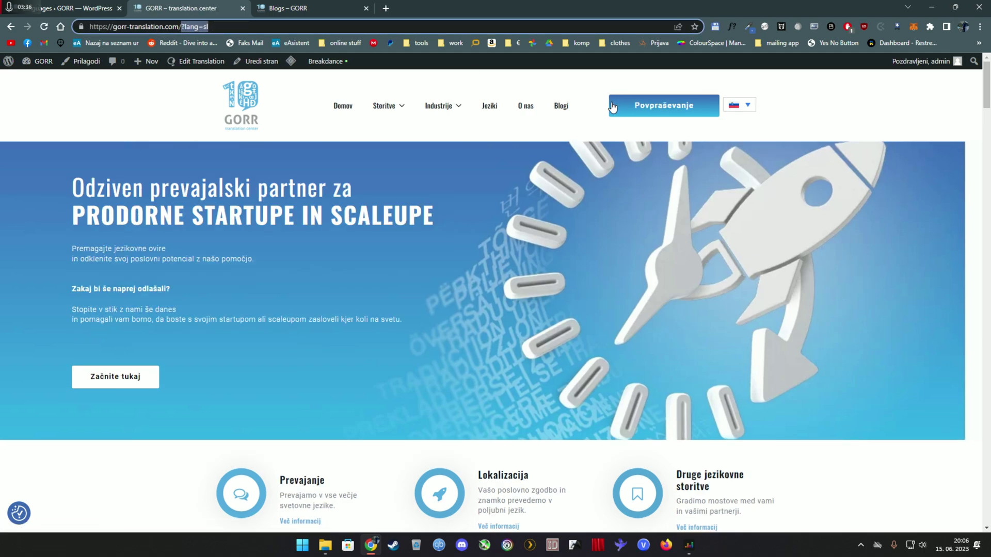
click(734, 106)
click(735, 119)
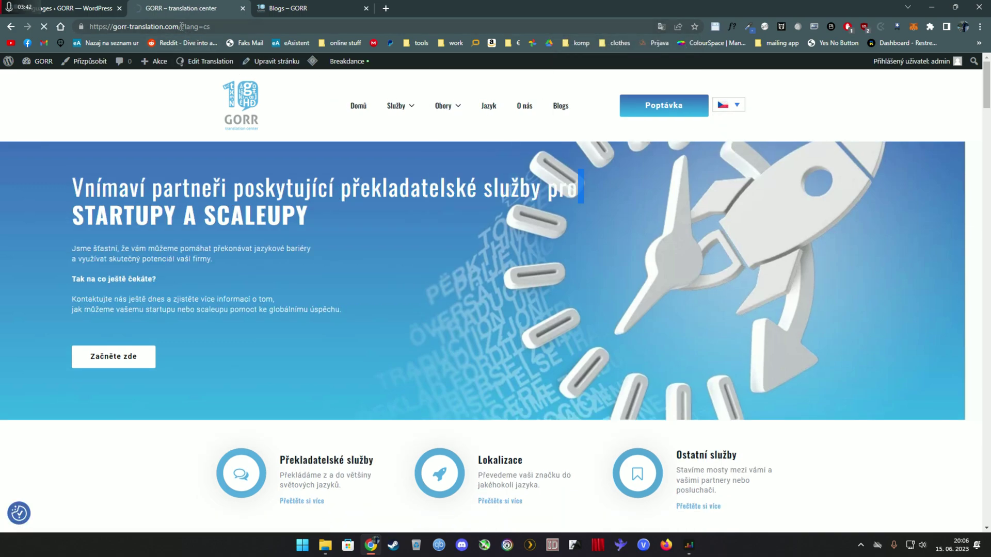
key(ctrl+Tab)
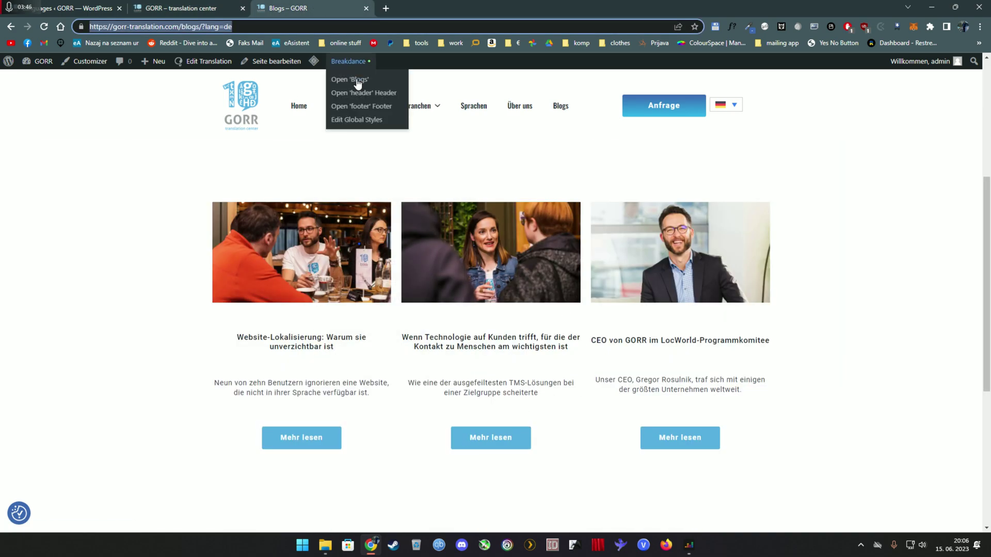
Step: Look over the German Blogs page's blog cards, then return to WPML's language settings
mouse_move(348, 62)
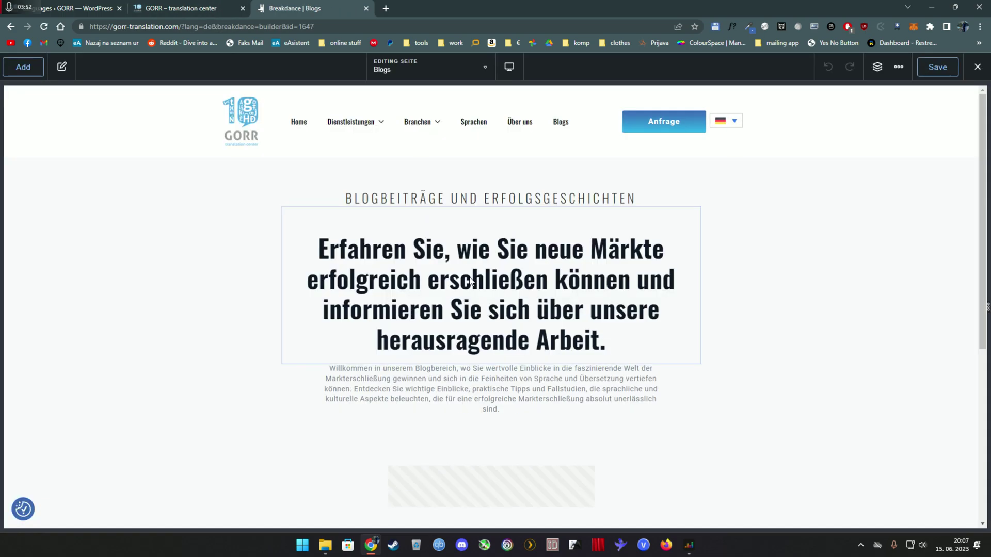
scroll(469, 281, down, 5)
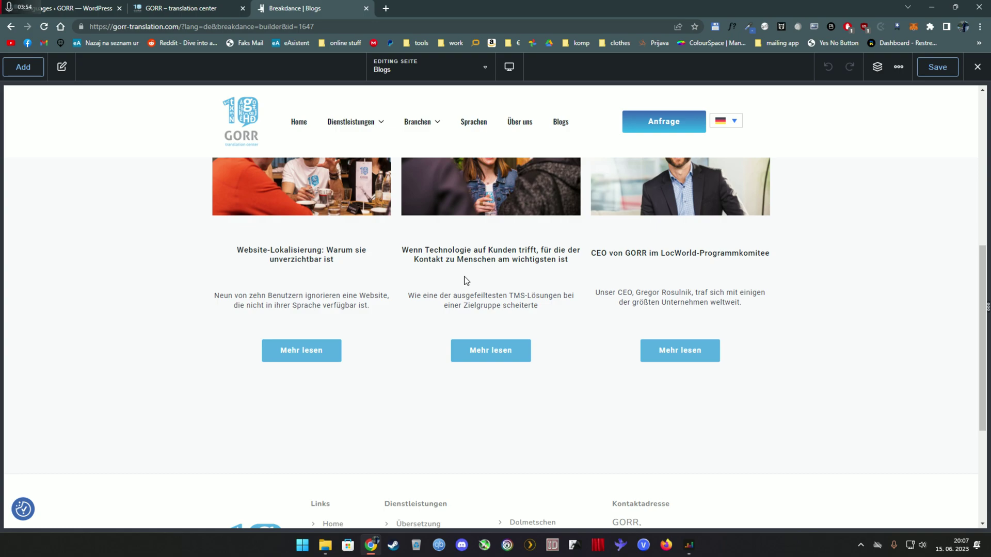
scroll(466, 280, up, 5)
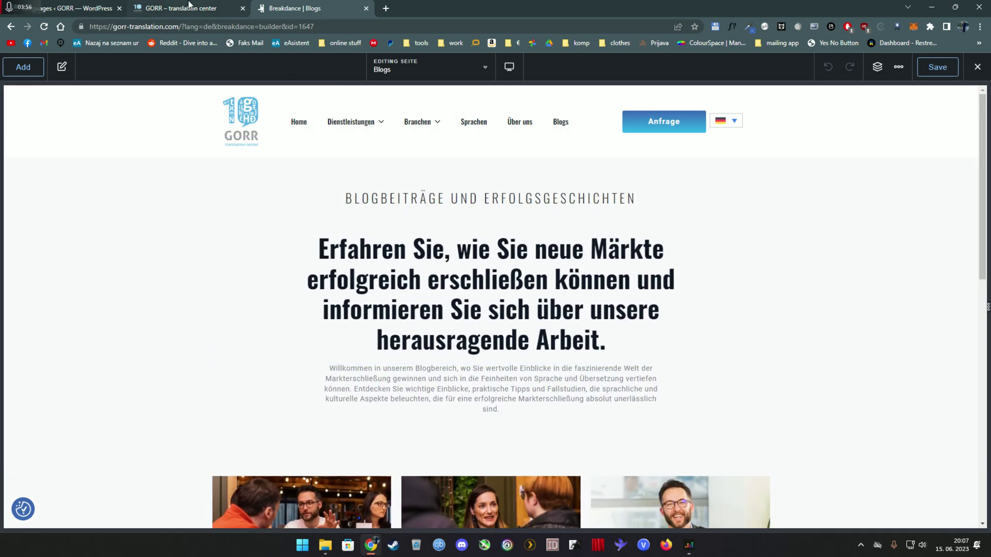
click(186, 5)
click(87, 6)
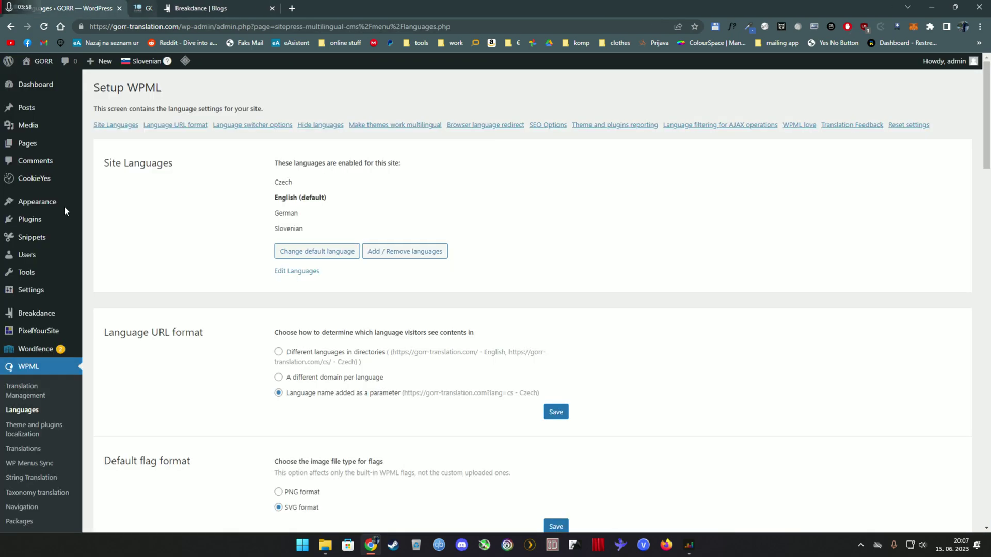
Step: Filter WPML Translation Management to list only Global Block items
scroll(52, 415, down, 3)
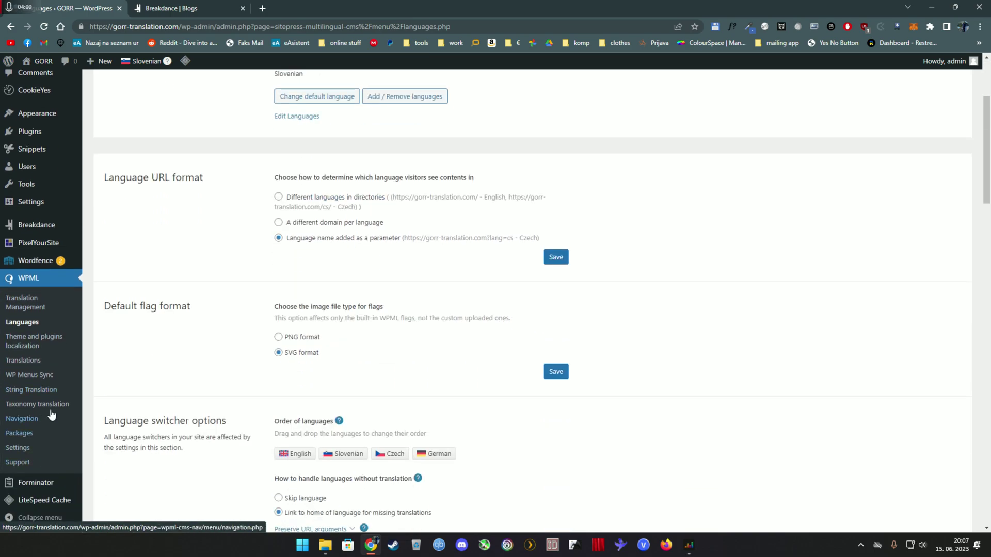
click(31, 307)
click(157, 200)
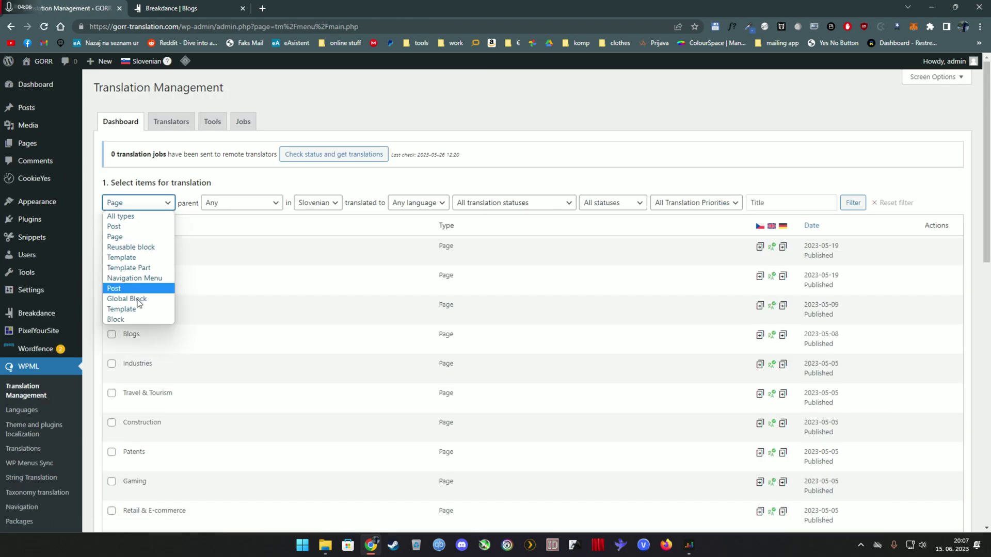
click(139, 299)
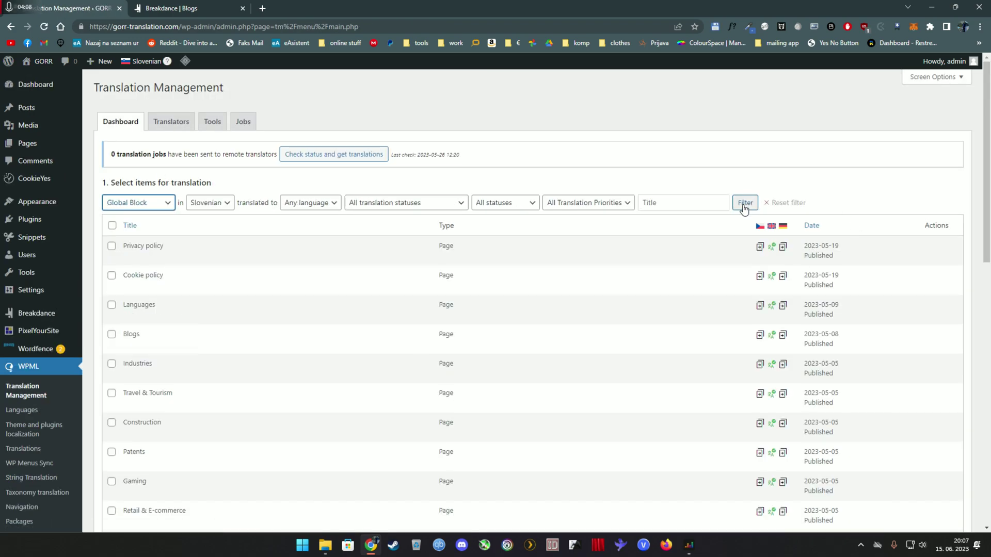
click(744, 203)
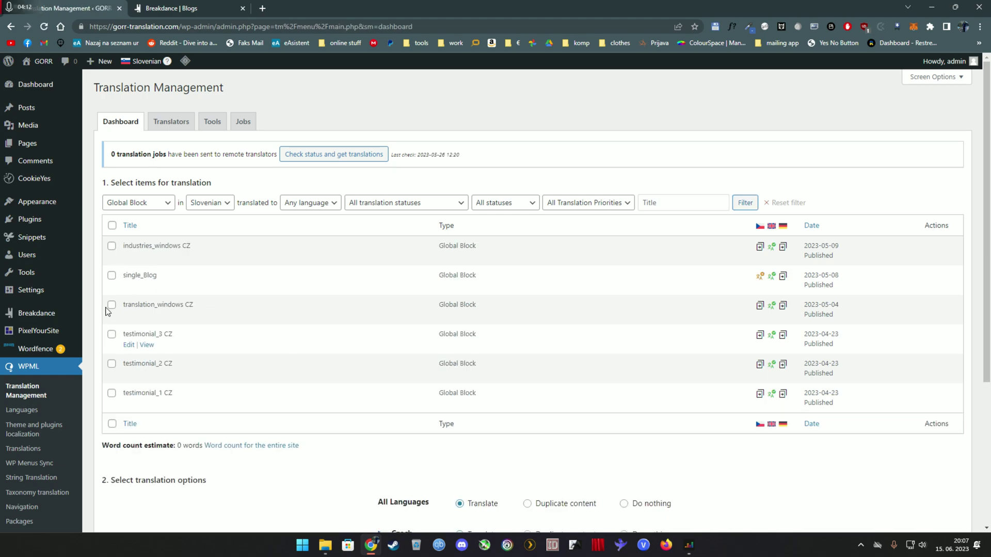
Step: Tick single_Blog and set it to duplicate content into all languages
scroll(419, 350, down, 4)
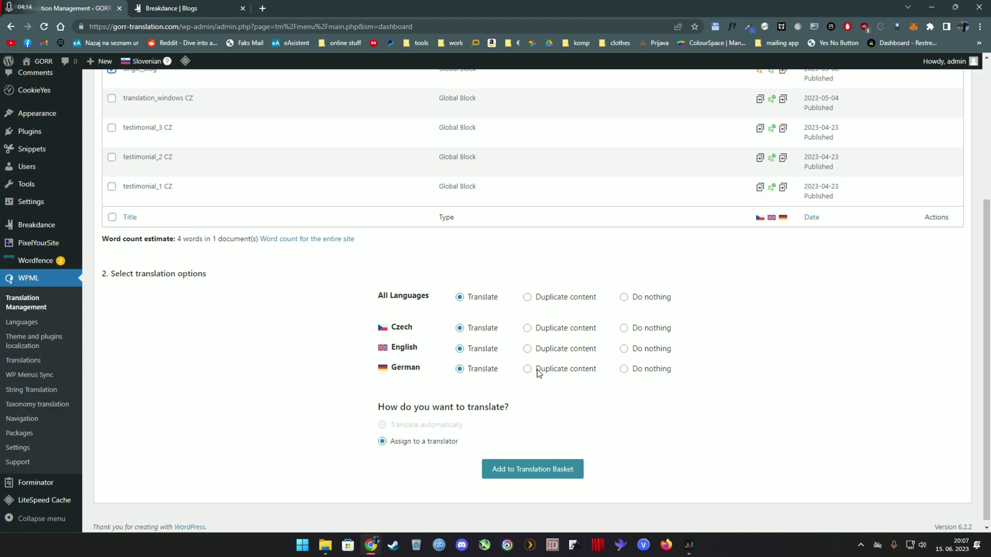
click(540, 302)
scroll(497, 405, up, 4)
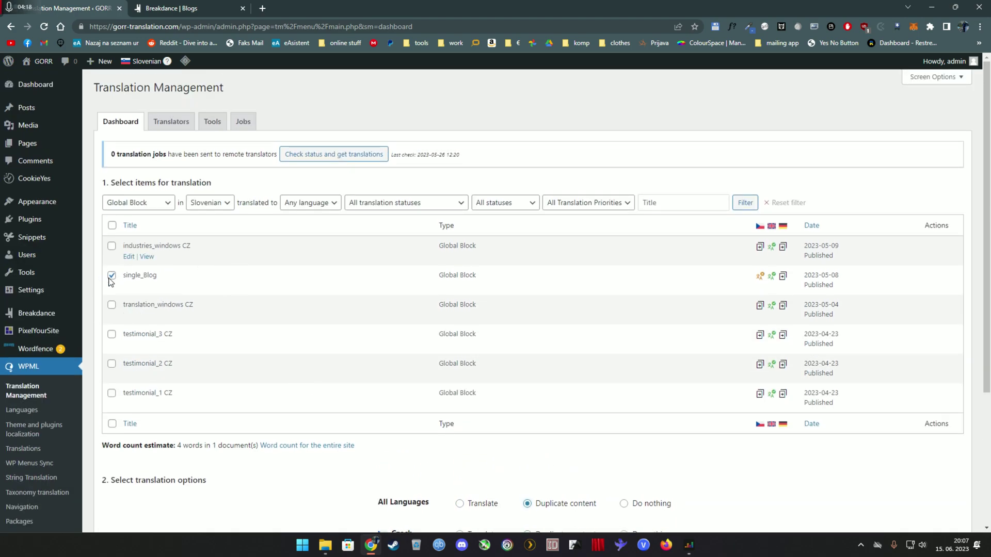
mouse_move(57, 287)
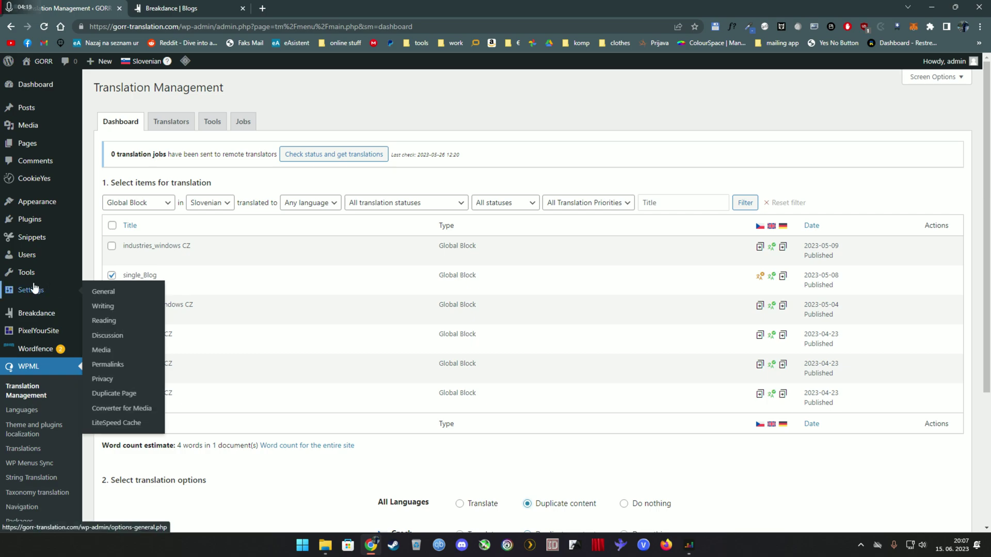
mouse_move(62, 312)
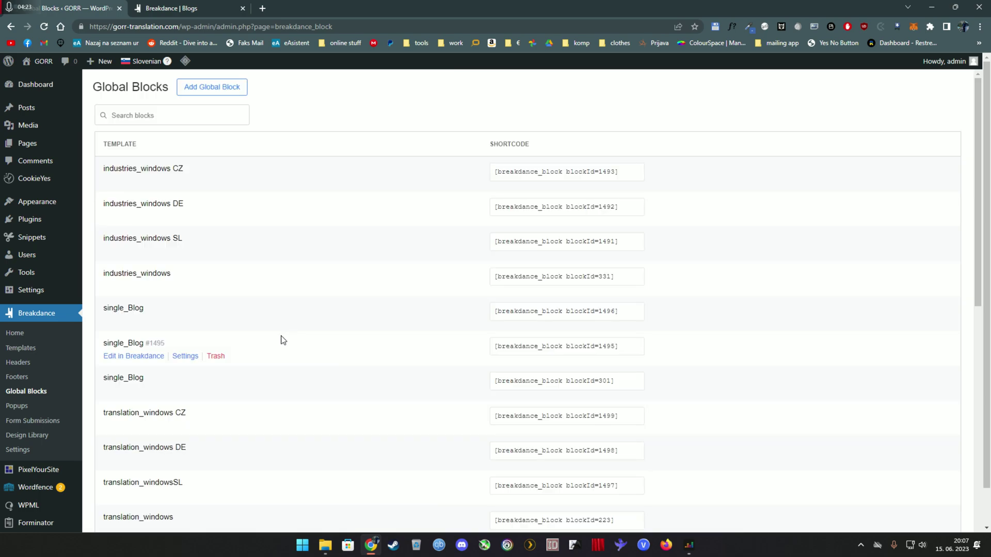
scroll(232, 338, down, 2)
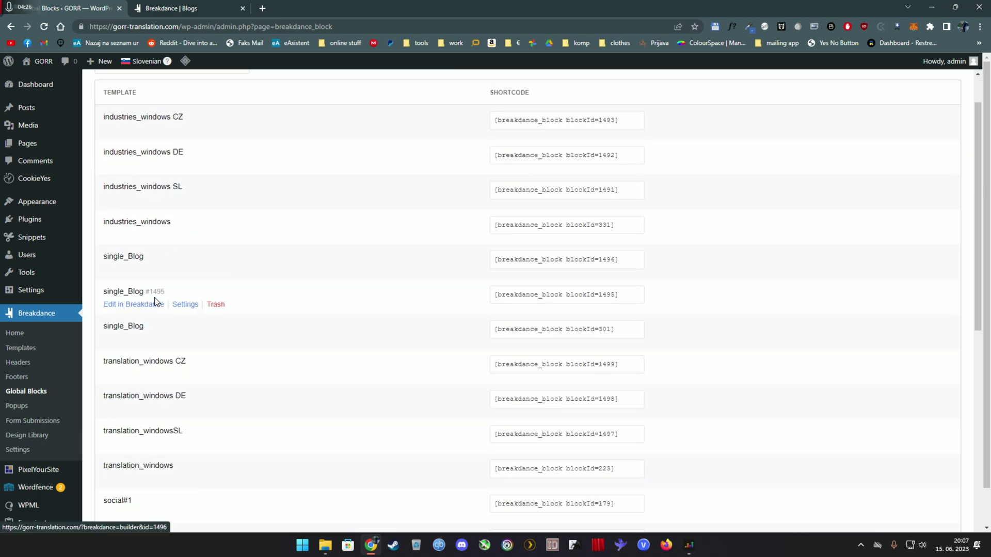
click(219, 9)
Step: Check the German post grid's Global Block setting, then exit the builder to the live Blogs page
scroll(420, 380, down, 2)
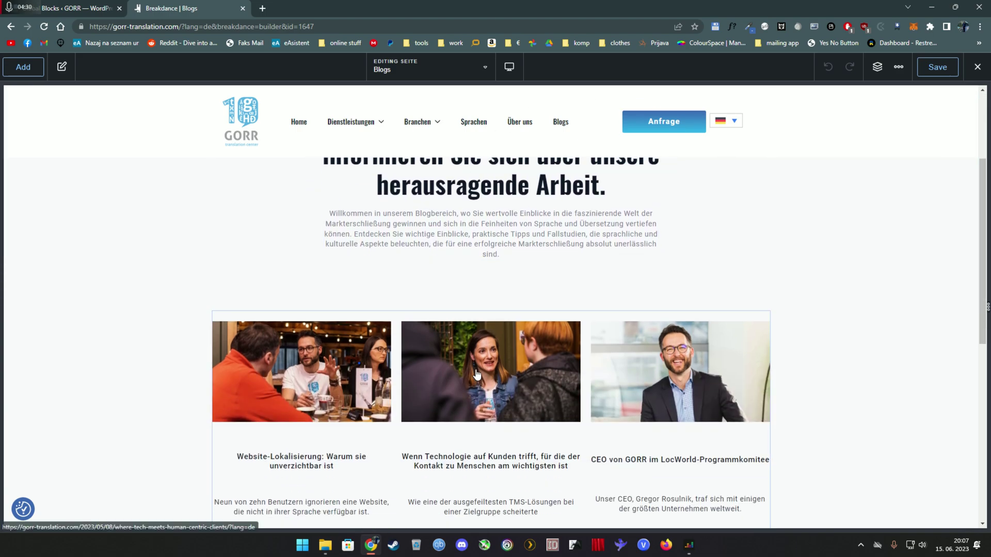
click(477, 375)
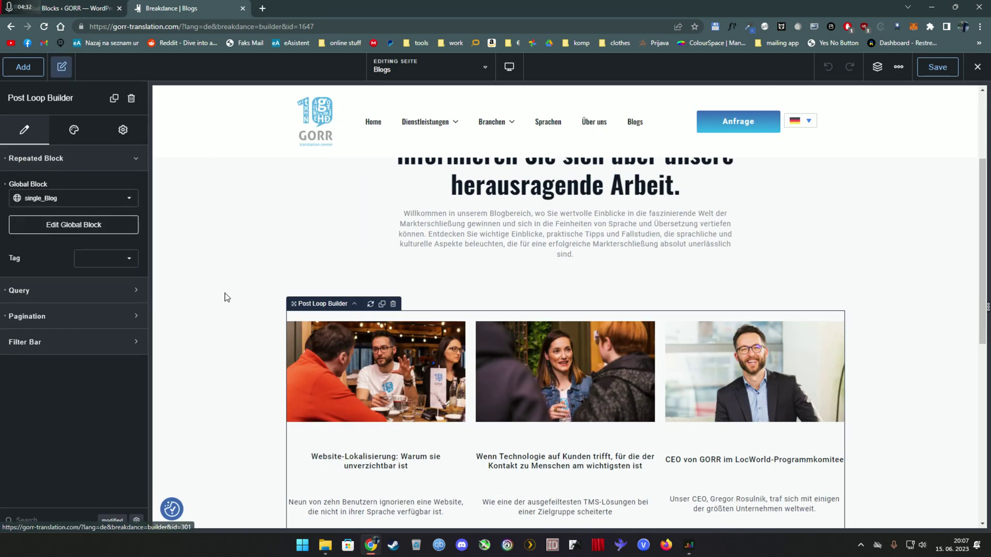
scroll(225, 297, down, 2)
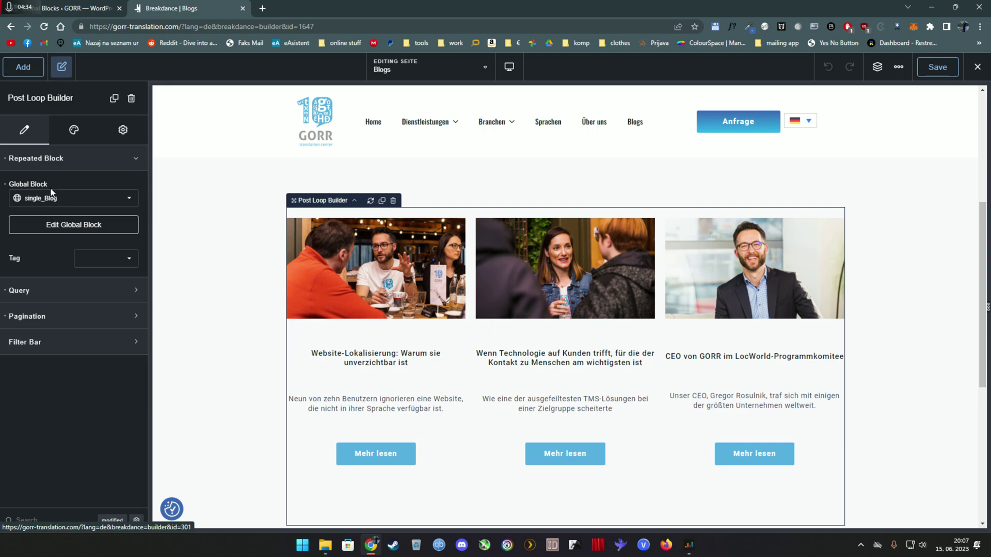
mouse_move(795, 123)
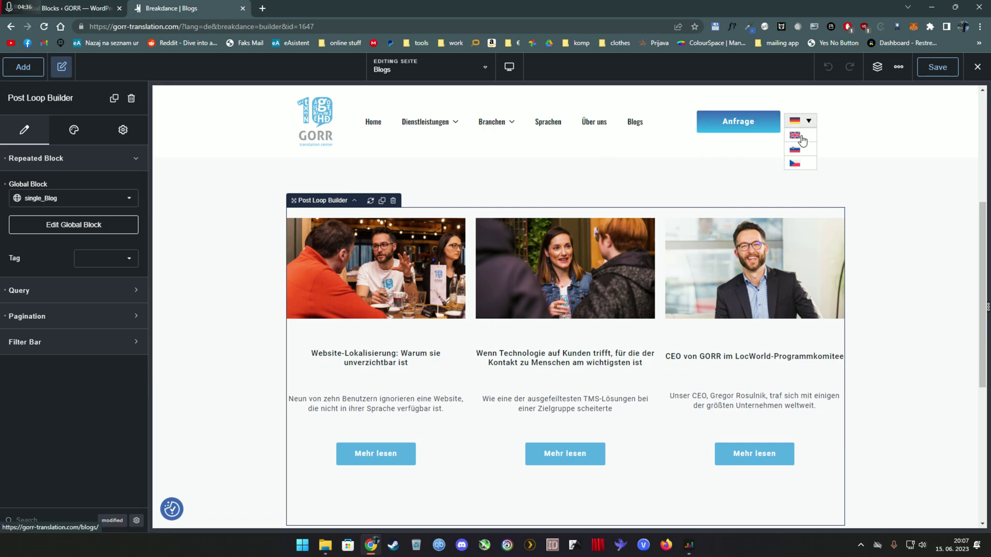
click(976, 68)
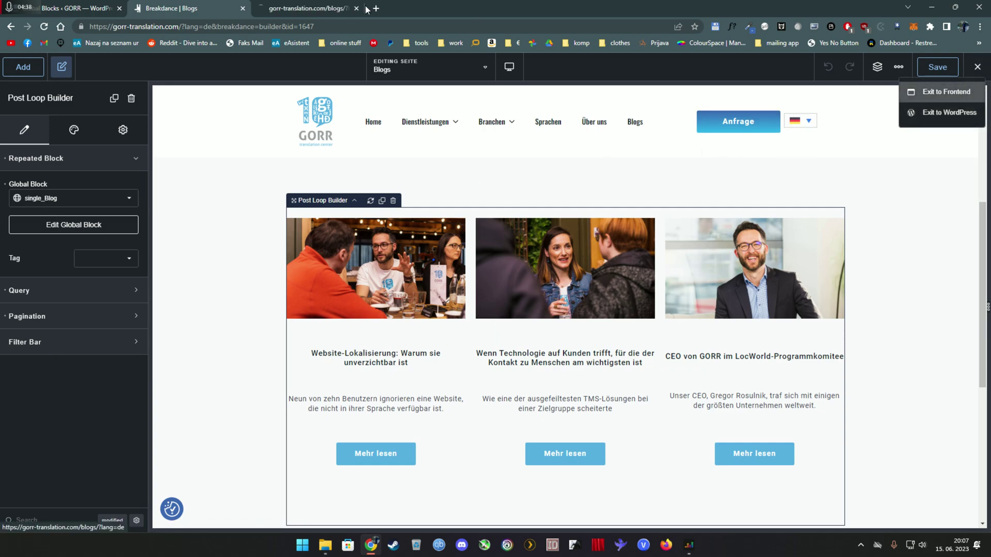
click(944, 90)
Step: Open the English, Czech and Slovenian Blogs pages in the builder, each in its own tab
click(729, 120)
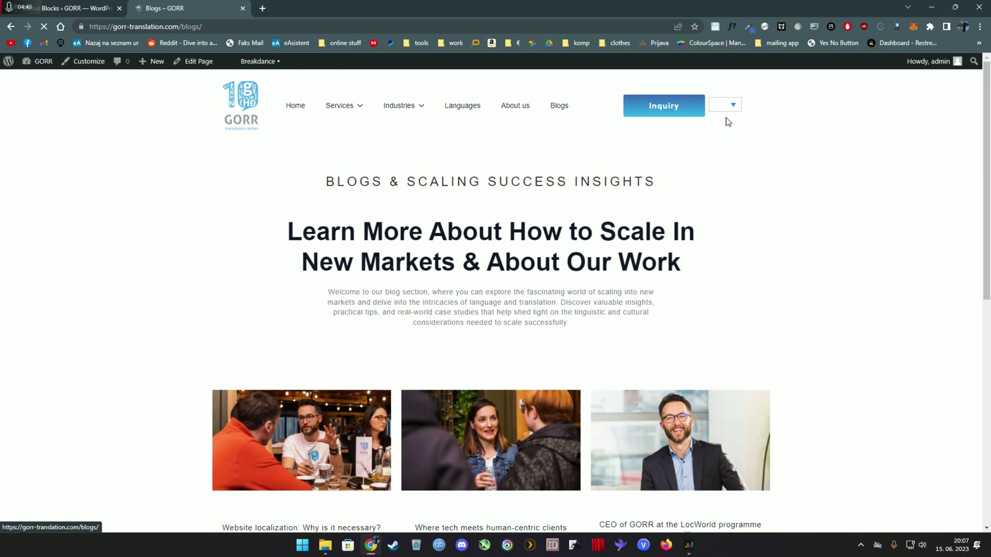
click(262, 79)
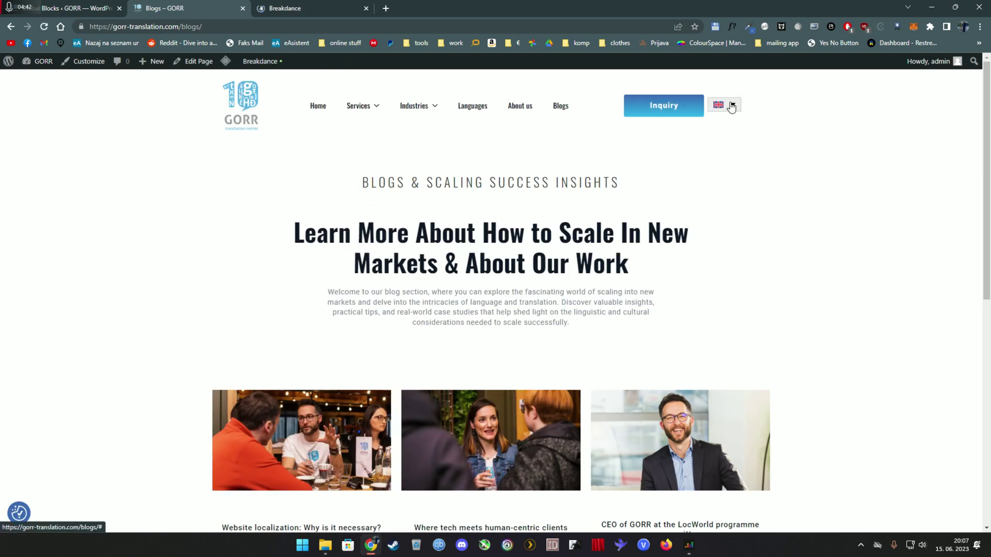
click(718, 134)
mouse_move(346, 61)
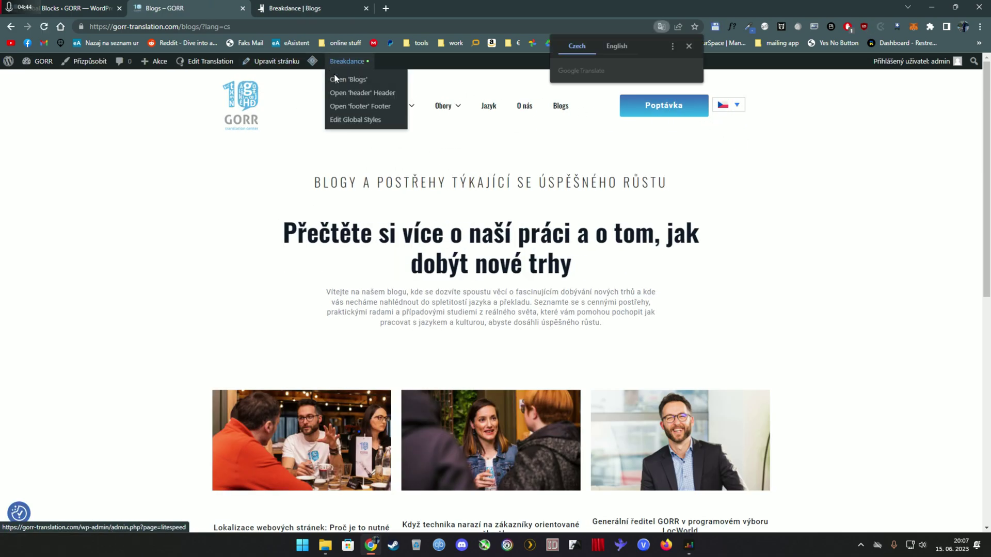
click(348, 79)
click(732, 134)
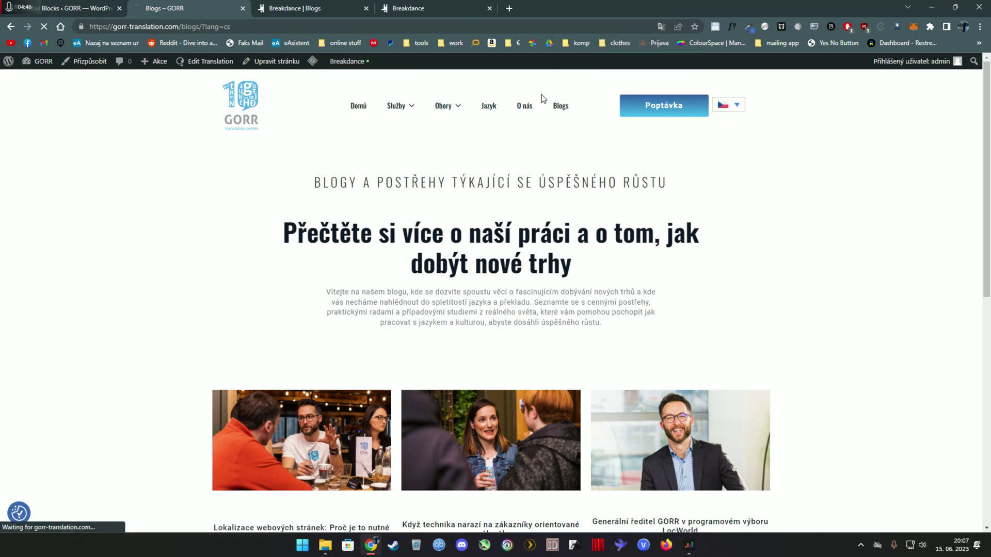
mouse_move(347, 61)
click(354, 79)
click(324, 8)
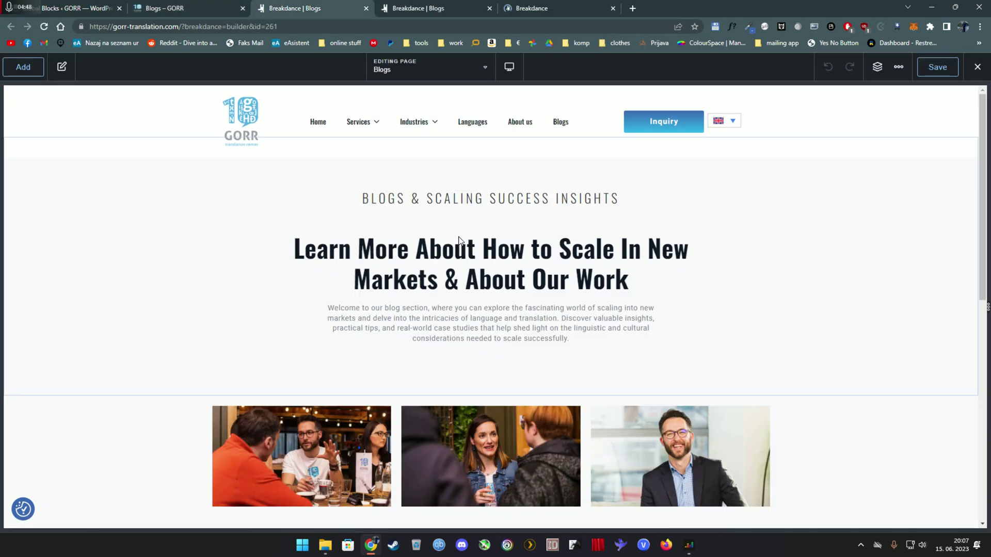
Step: Select the post grid on the English, Czech and Slovenian Blogs builder pages
scroll(361, 310, down, 4)
click(232, 320)
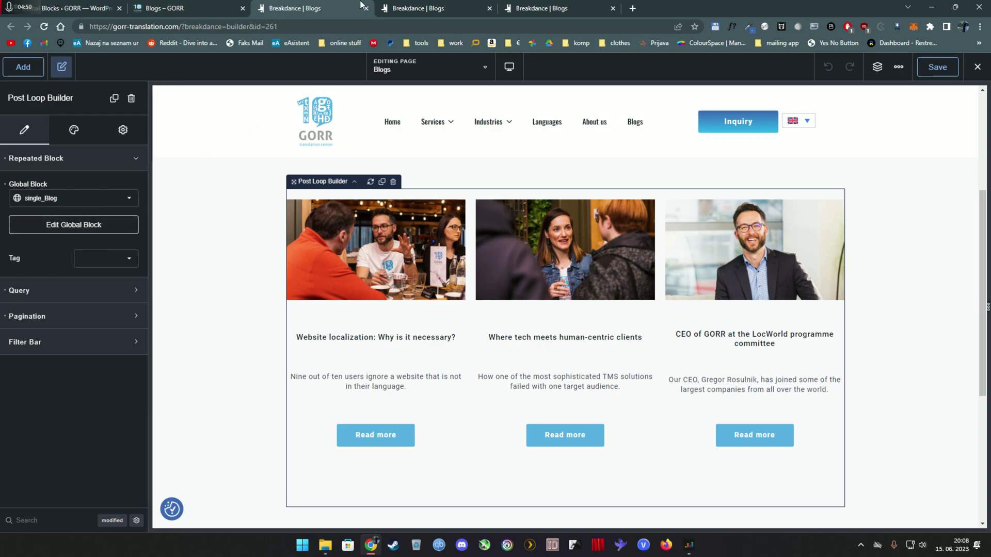
click(408, 8)
scroll(509, 309, down, 4)
click(442, 330)
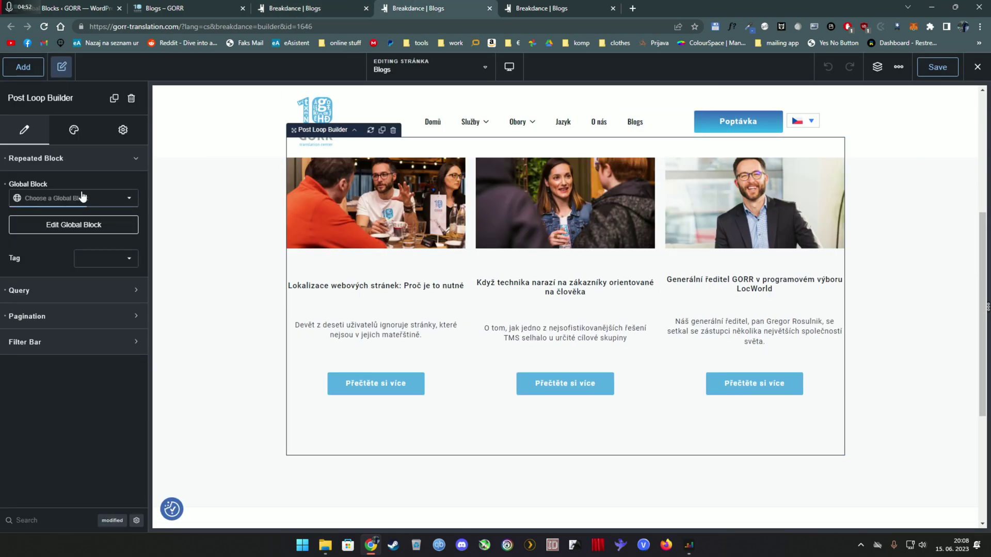
click(539, 8)
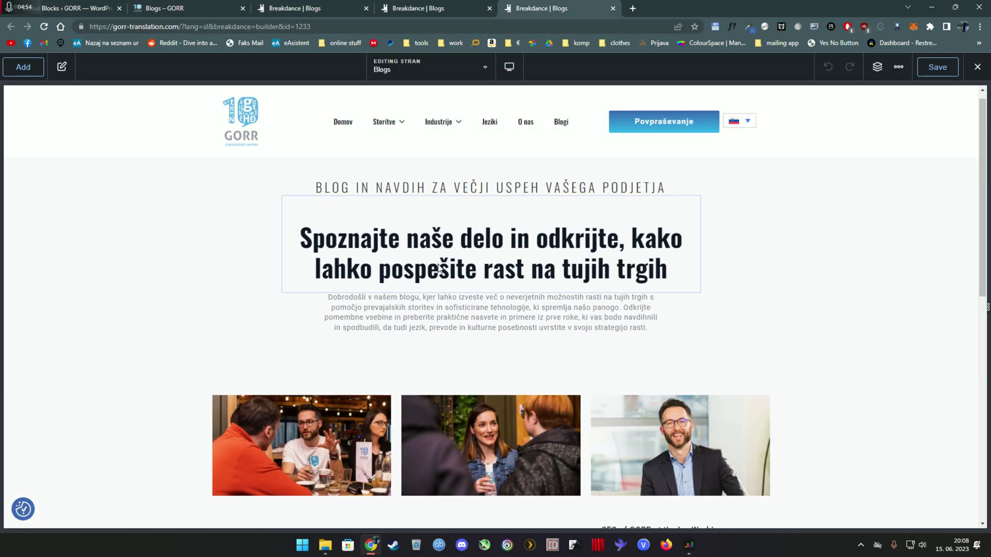
scroll(438, 267, down, 4)
click(217, 254)
Step: Review each post grid's Global Block list and keep single_Blog for the English grid
click(39, 204)
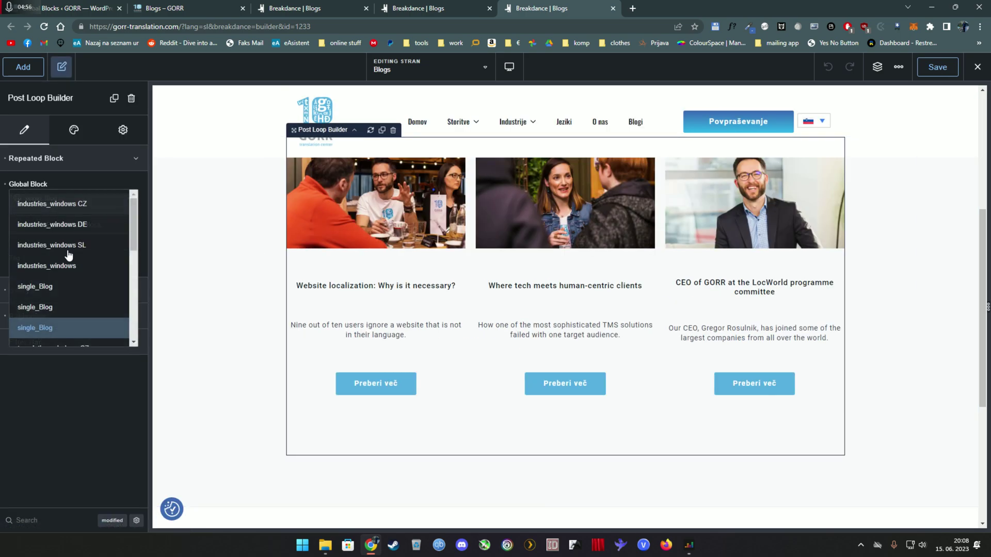
key(ctrl+Page_Up)
click(101, 198)
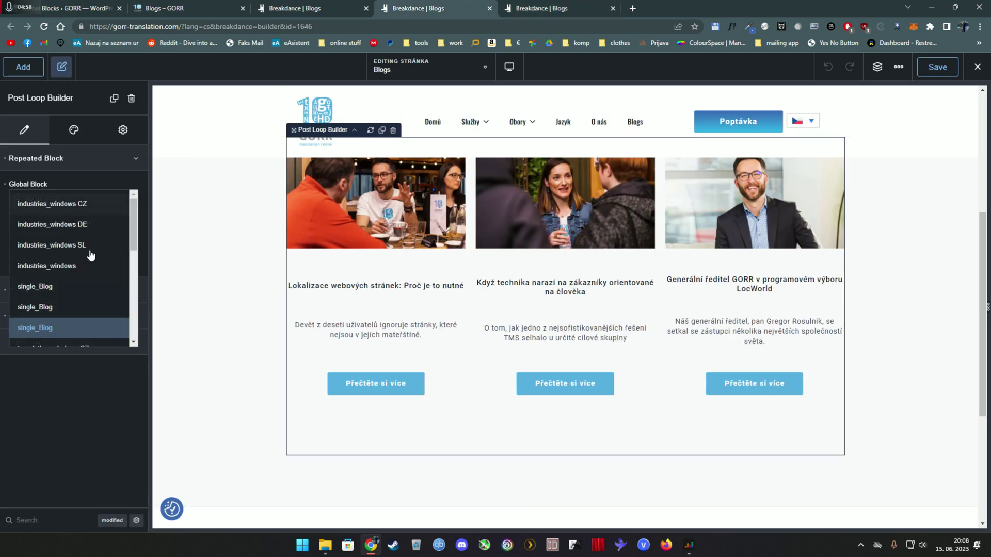
key(ctrl+Page_Up)
click(81, 204)
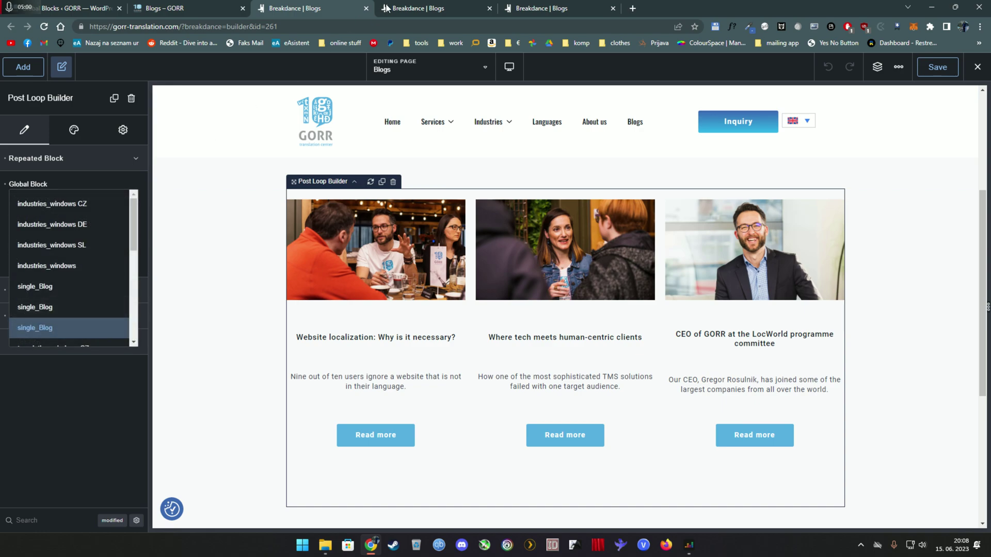
click(51, 328)
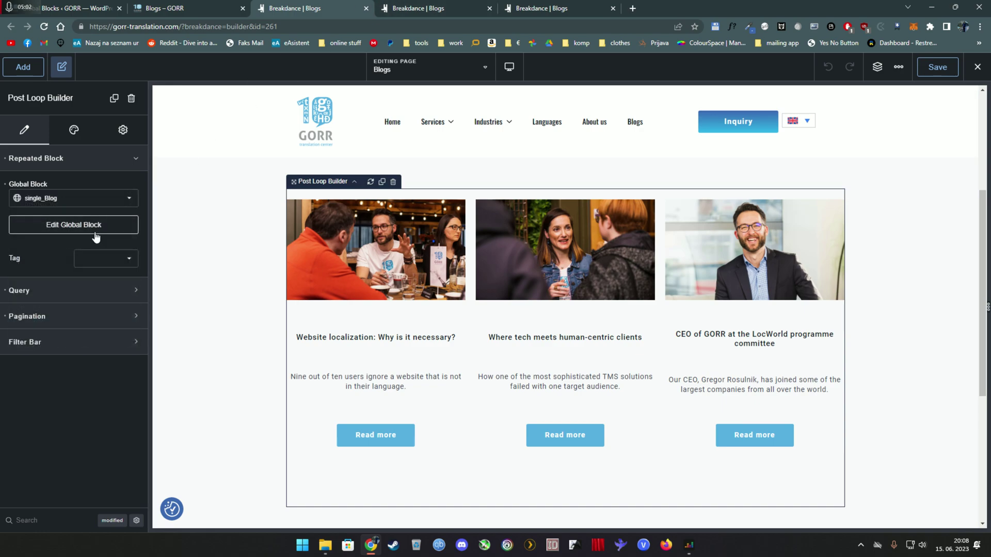
Step: Open single_Blog in a new tab and set the Czech post grid to single_Blog
middle_click(74, 225)
key(ctrl+Page_Down)
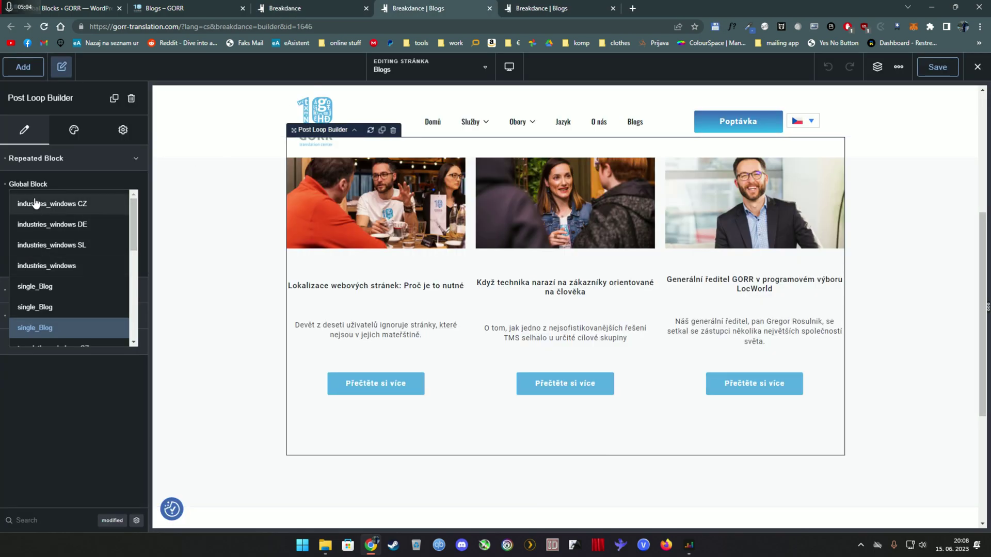
click(51, 242)
click(489, 8)
key(ctrl+Page_Down)
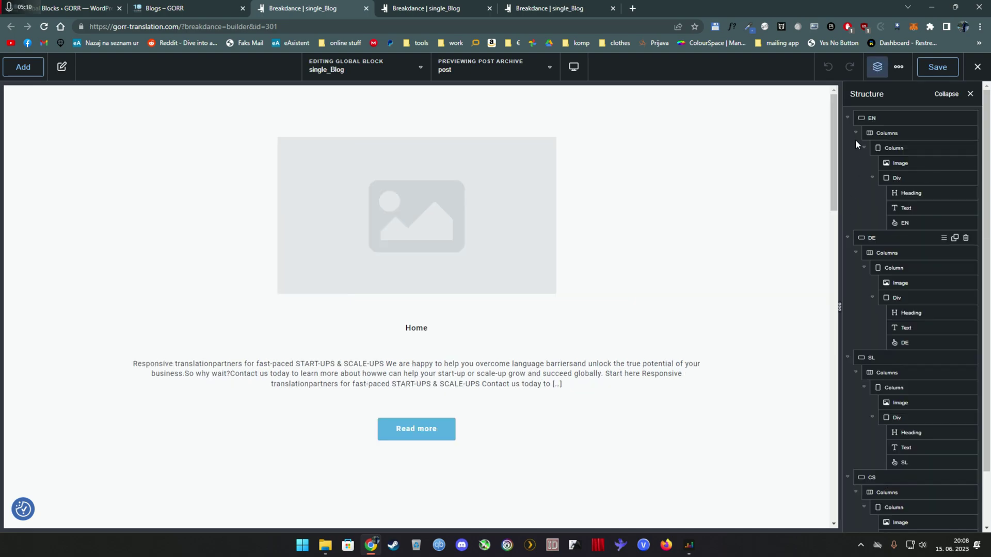
Step: Collapse EN, DE and SL, then inspect the CS image, heading and 'Přečtěte si více' button
click(848, 118)
click(847, 133)
click(848, 148)
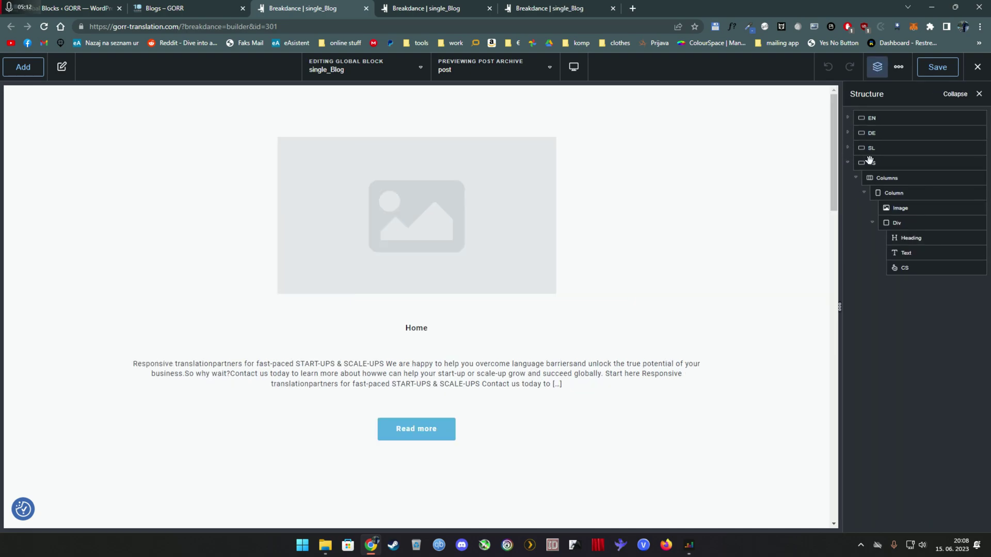
click(856, 163)
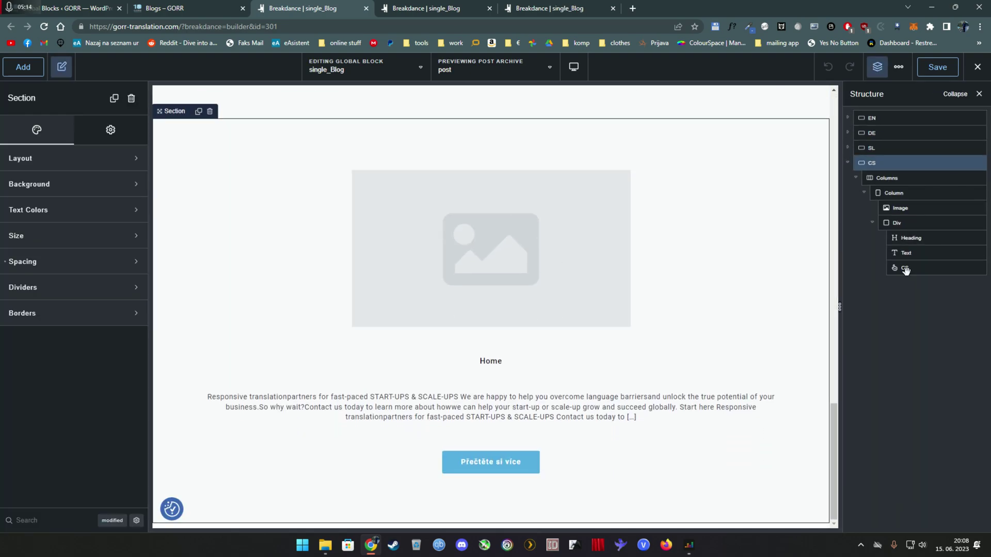
click(895, 194)
click(899, 208)
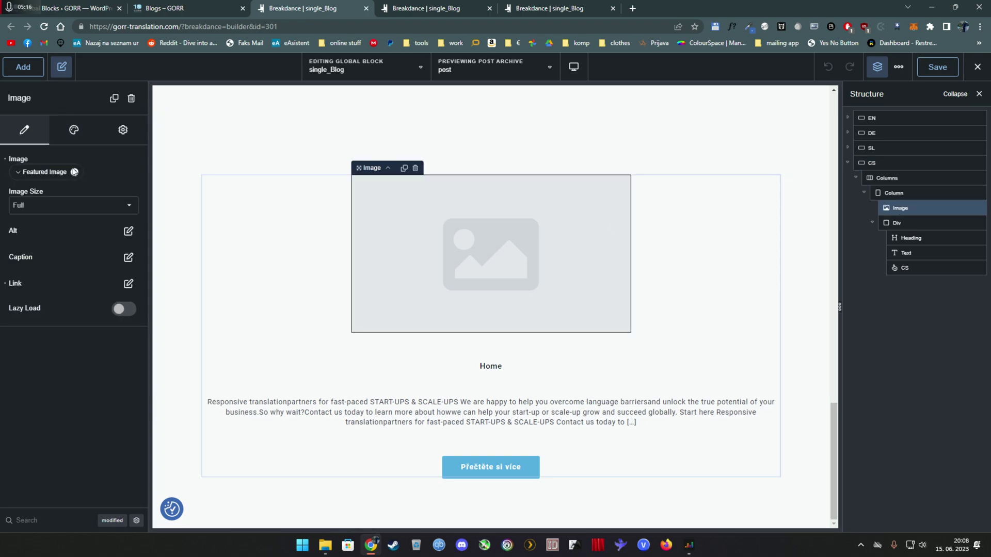
click(887, 235)
click(898, 265)
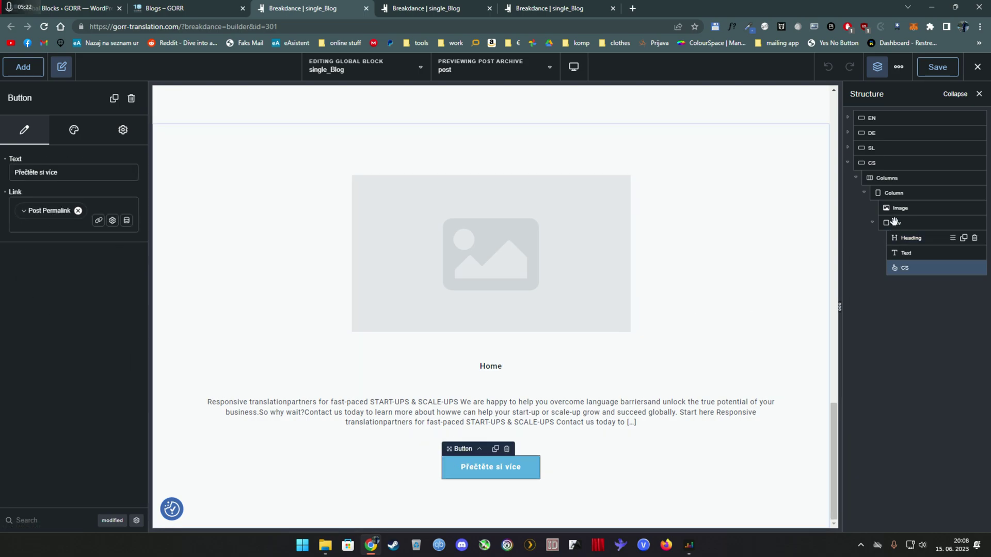
Step: Expand the SL section, check its 'Preberi več' button, and select the SL section
click(848, 164)
click(847, 148)
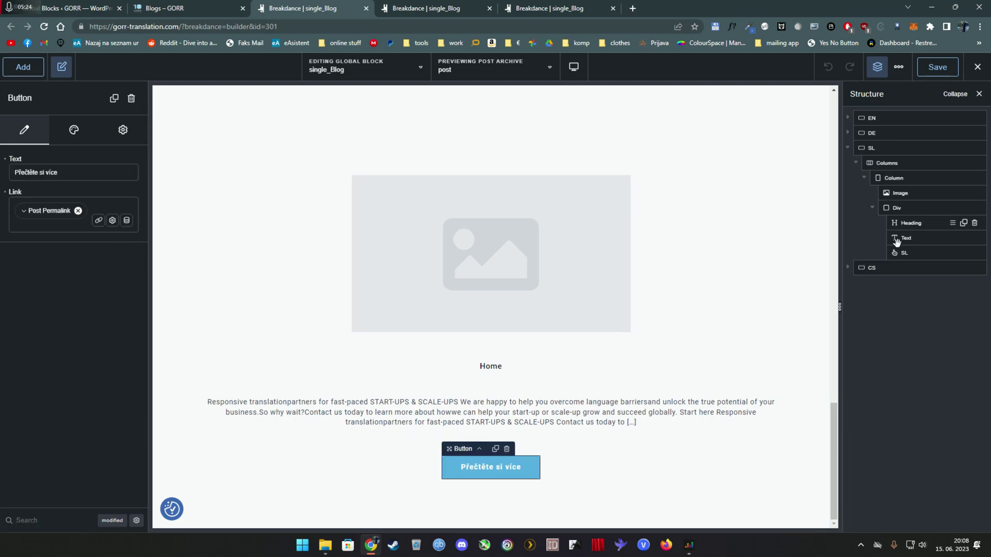
click(904, 253)
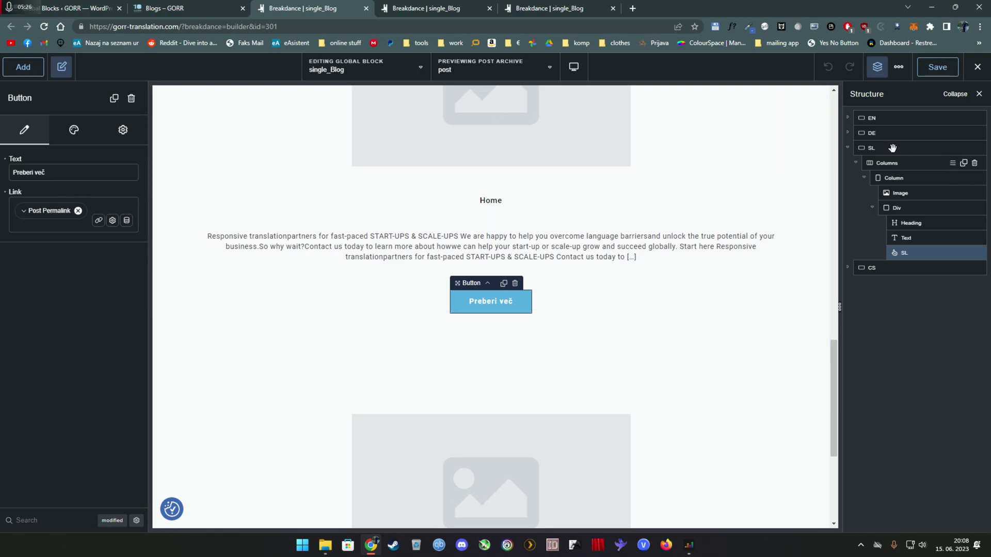
click(798, 161)
Step: Verify the SL and DE sections' URL Parameter display conditions
click(110, 129)
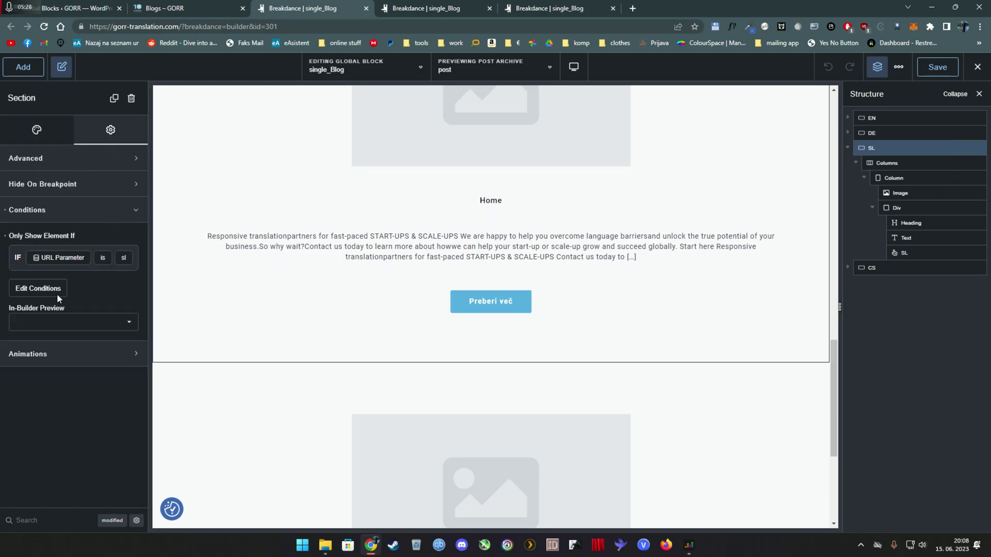
click(56, 289)
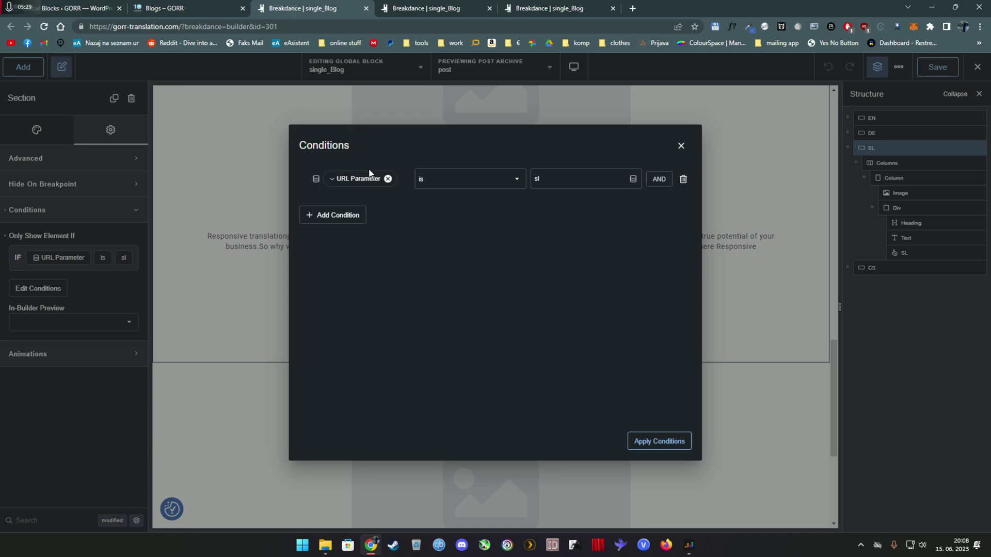
click(370, 176)
click(681, 145)
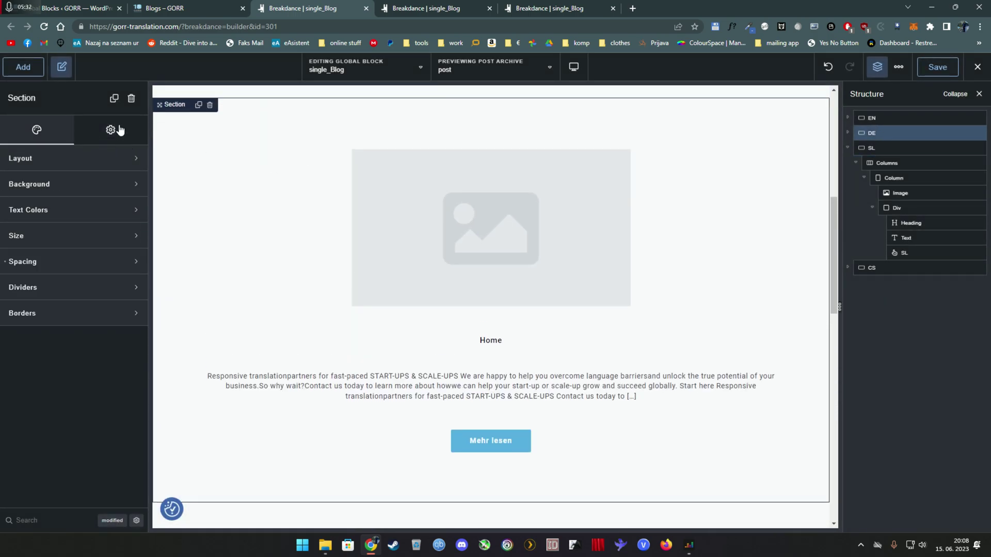
click(110, 129)
click(38, 288)
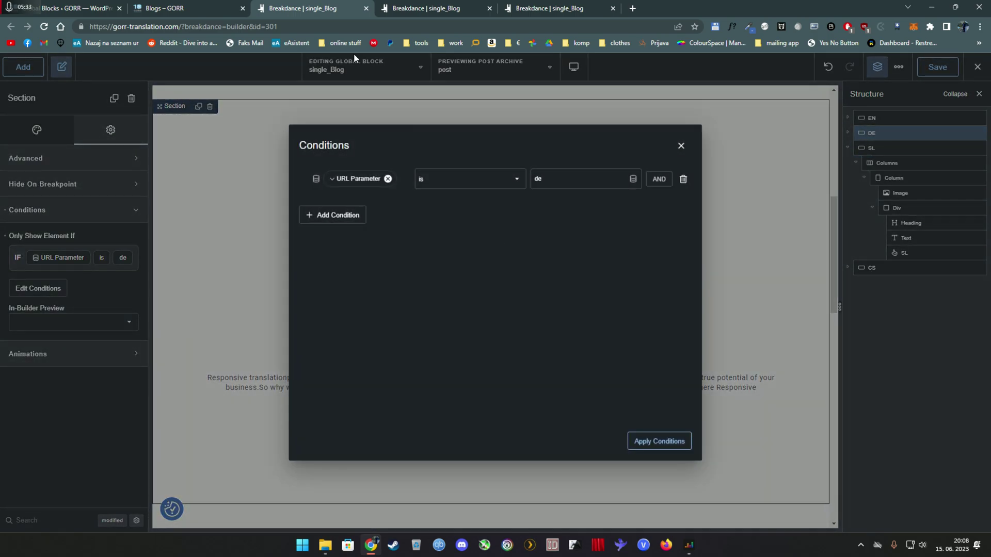
Step: Close the single_Blog builder tabs with Ctrl+W, confirming Leave site
key(ctrl+w)
click(541, 85)
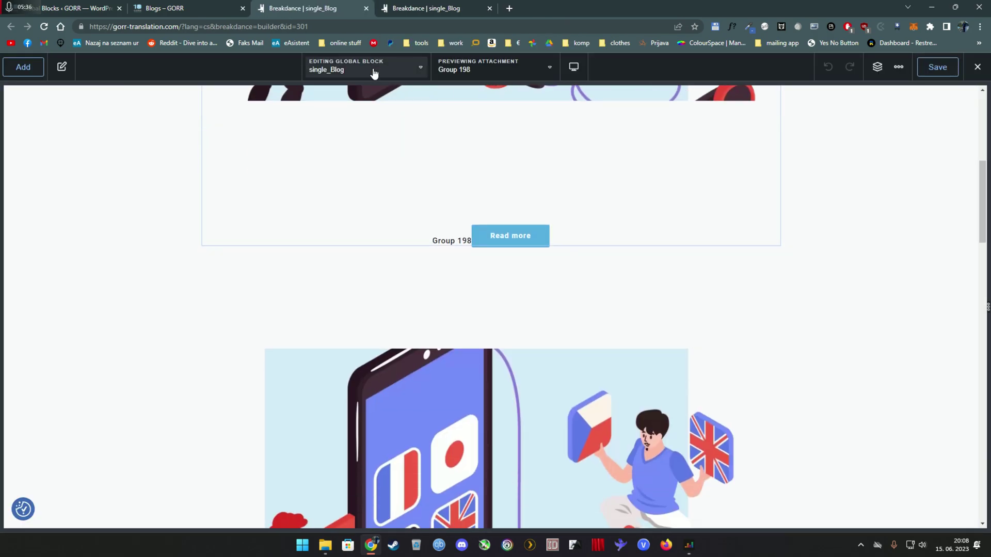
scroll(325, 227, down, 8)
click(877, 67)
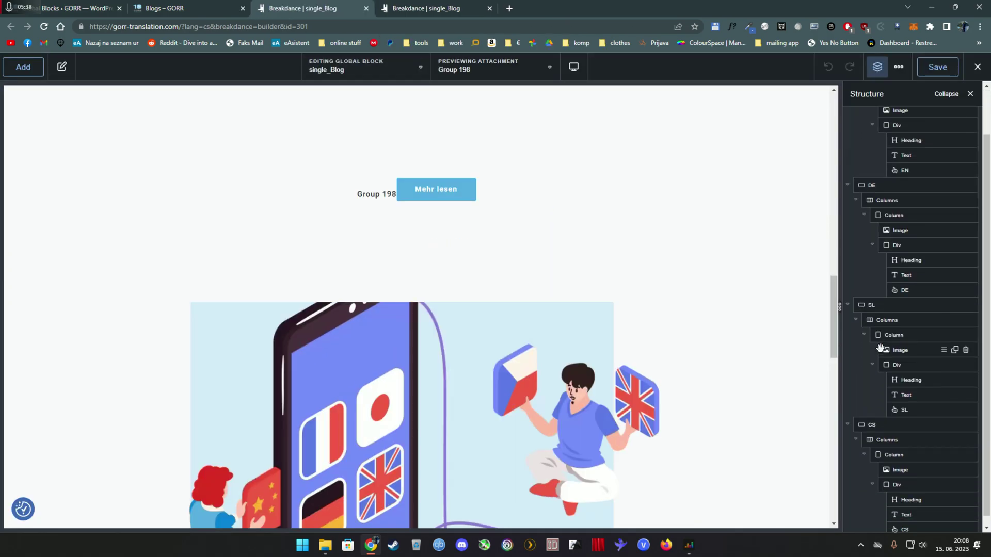
key(ctrl+w)
click(877, 67)
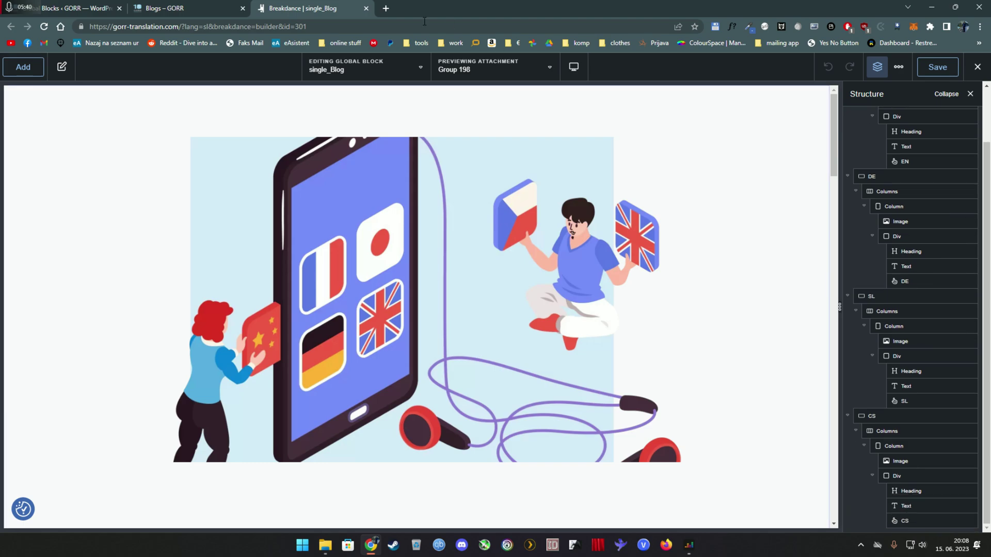
key(ctrl+w)
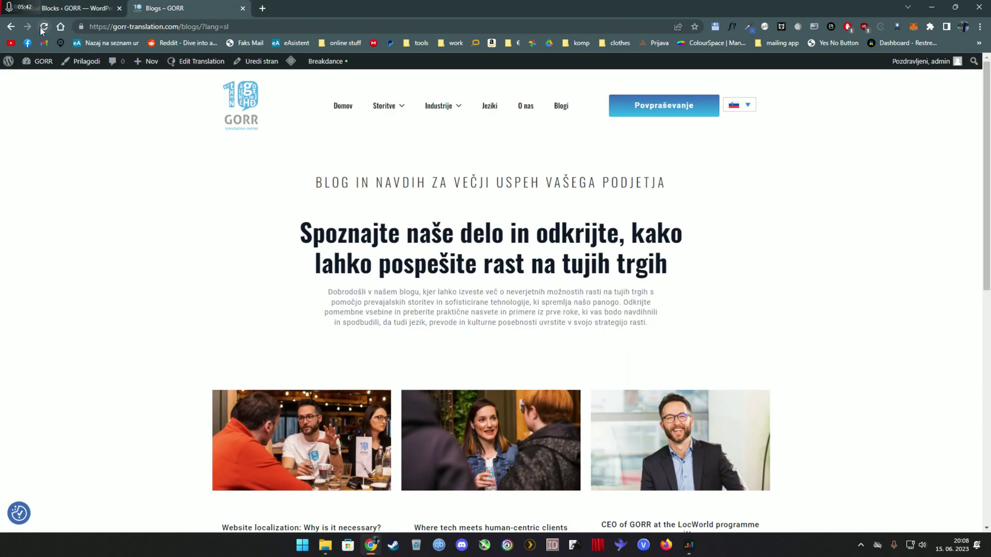
Step: Reload the Blogs page and view it in Slovenian, Czech, German and English
click(44, 26)
scroll(627, 311, down, 5)
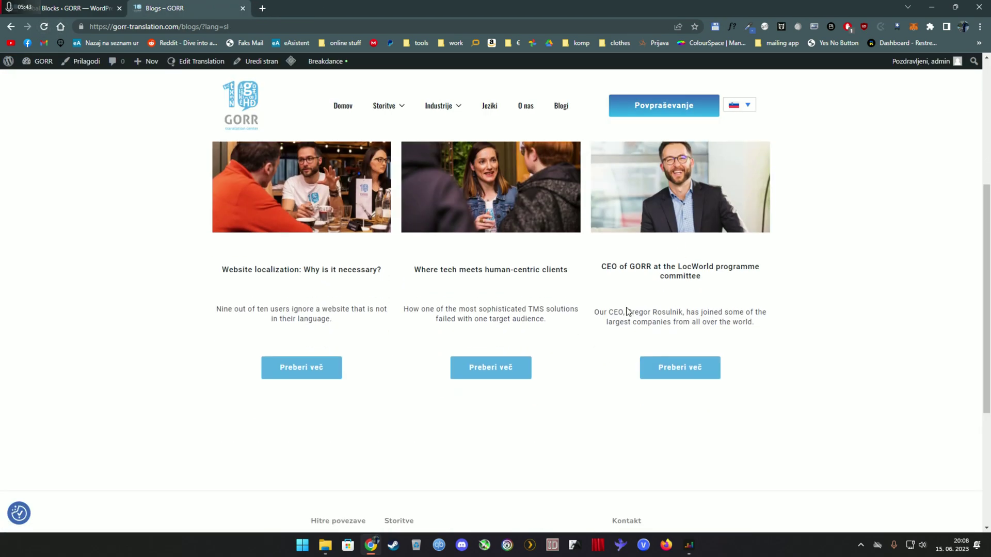
click(741, 130)
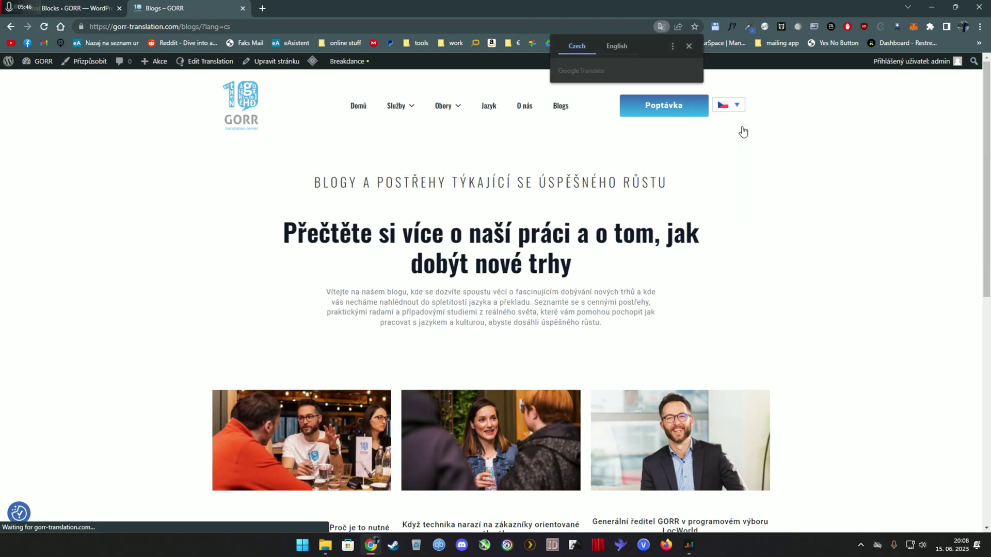
scroll(729, 184, down, 5)
click(733, 144)
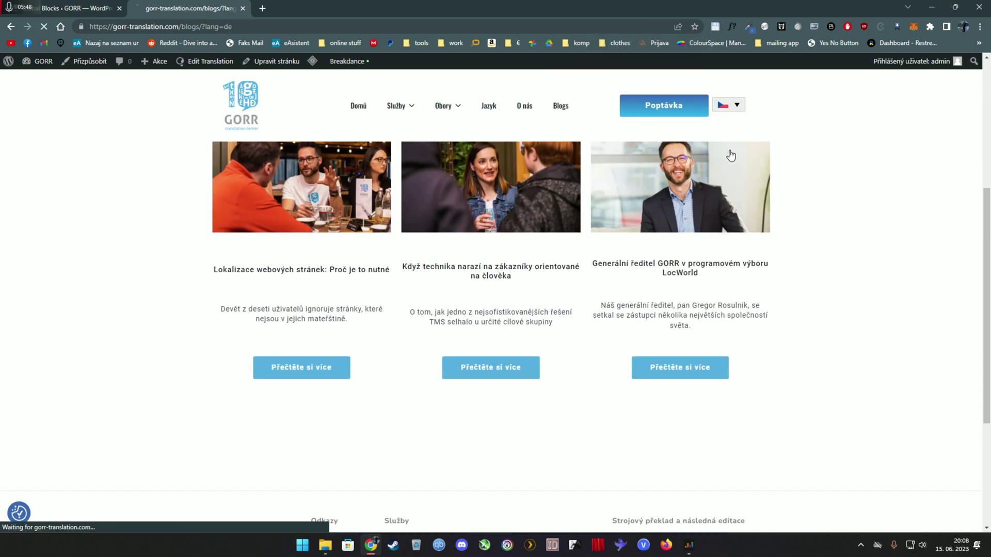
scroll(730, 155, down, 5)
click(731, 122)
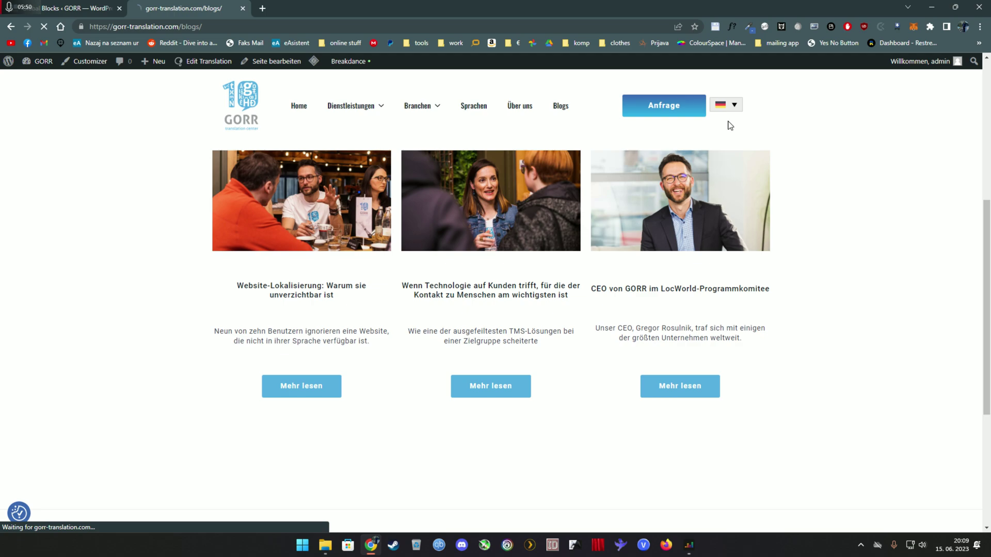
scroll(695, 221, down, 3)
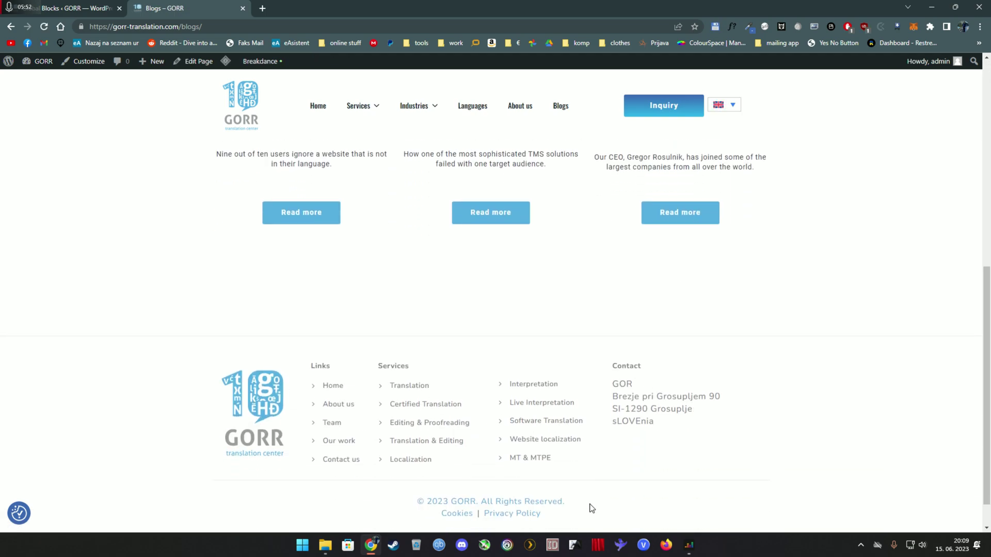
scroll(592, 508, up, 5)
Step: Go to the homepage and switch it through Czech and English to German
click(247, 135)
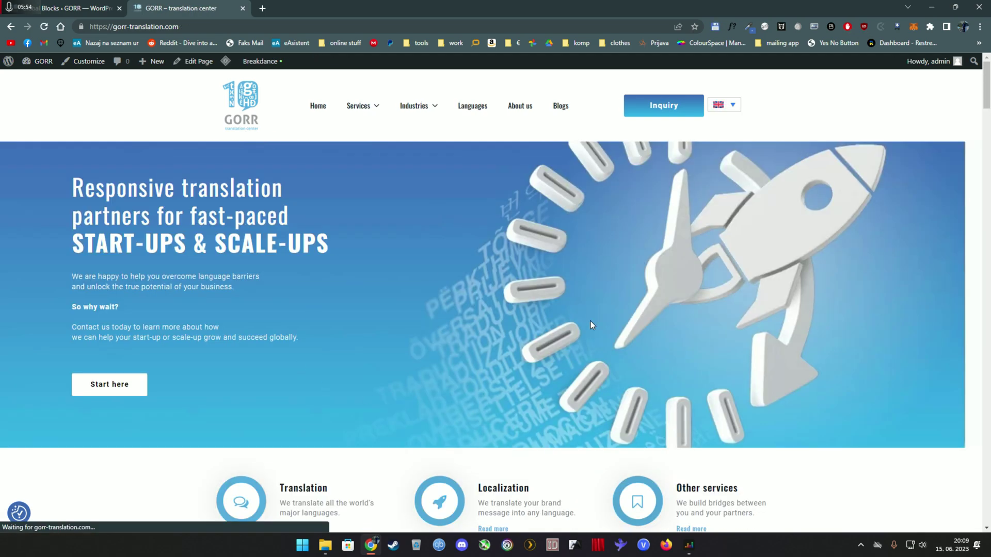
scroll(590, 320, down, 10)
mouse_move(433, 122)
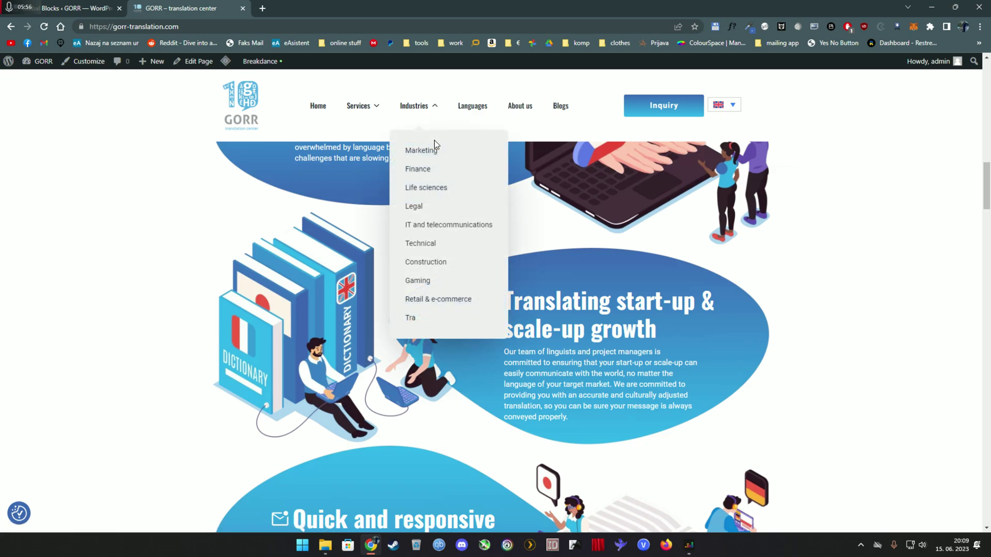
click(724, 124)
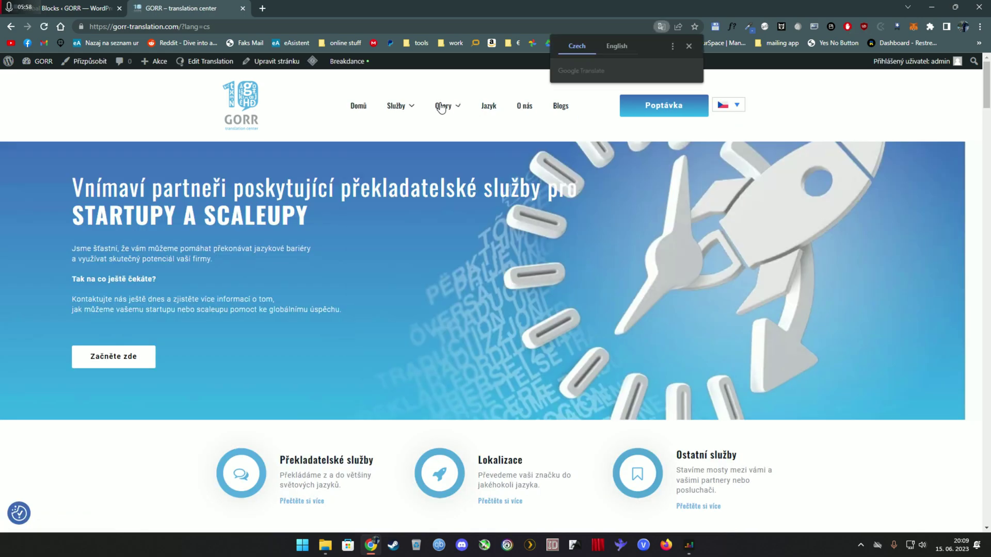
click(730, 105)
click(725, 122)
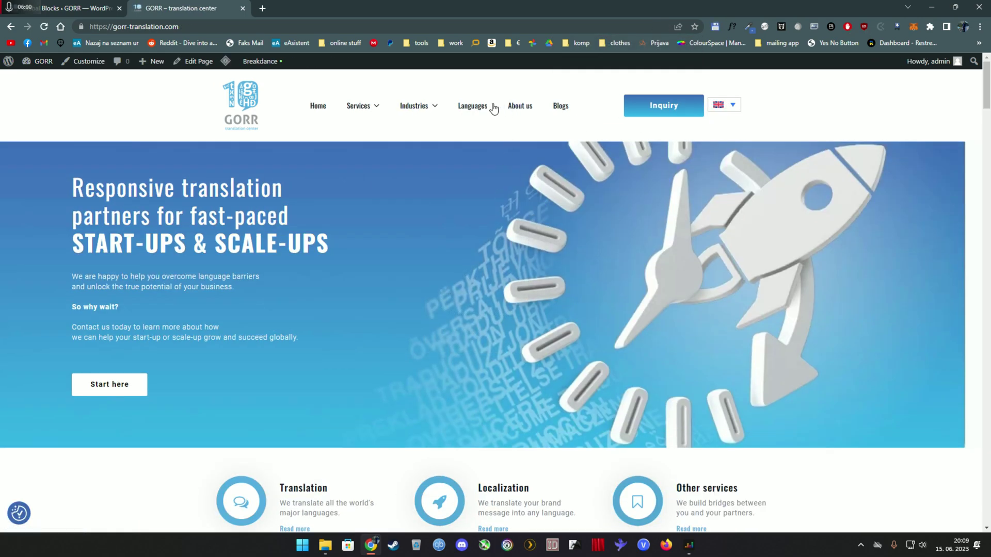
click(724, 104)
click(722, 137)
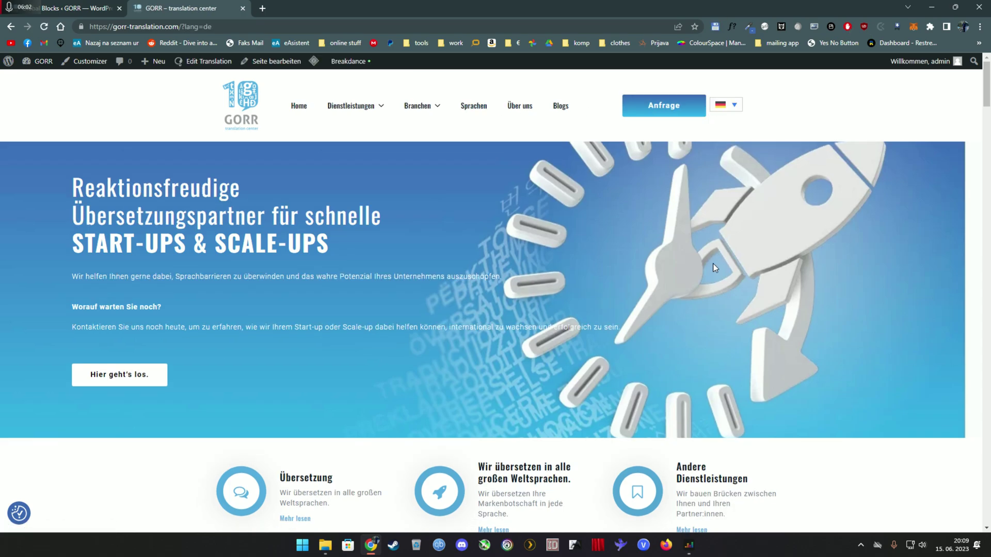